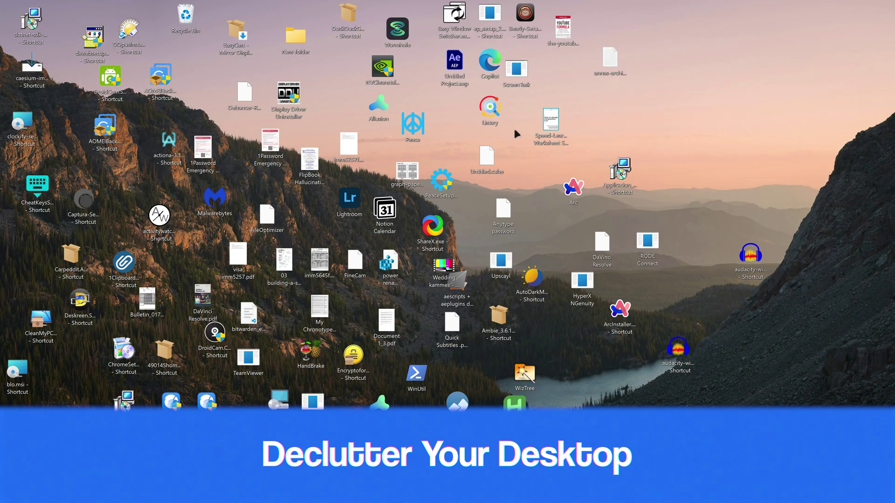
Step: Delete unneeded desktop shortcuts one by one, including Carpeddit
left_click(490, 60)
key("Delete")
left_click(621, 172)
key("Delete")
left_click(501, 261)
key("Delete")
left_click(455, 284)
key("Delete")
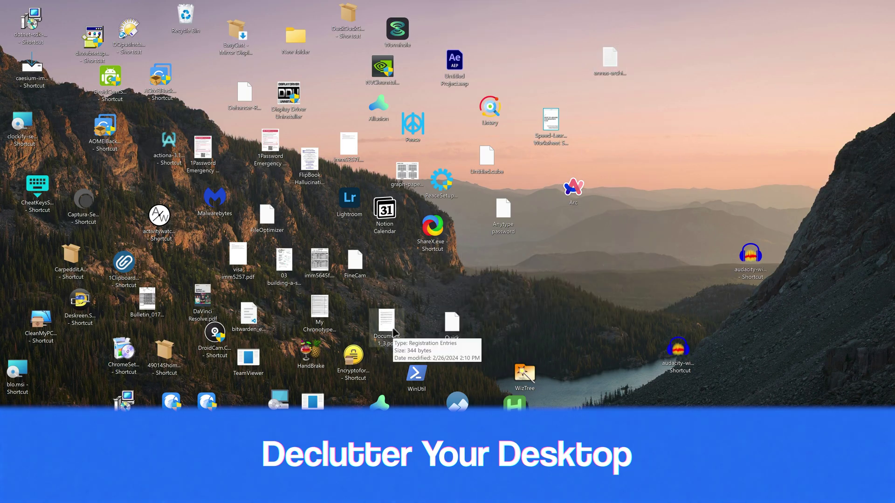
left_click(394, 332)
key("Delete")
left_click(171, 408)
key("Delete")
left_click(124, 408)
key("Delete")
left_click(80, 270)
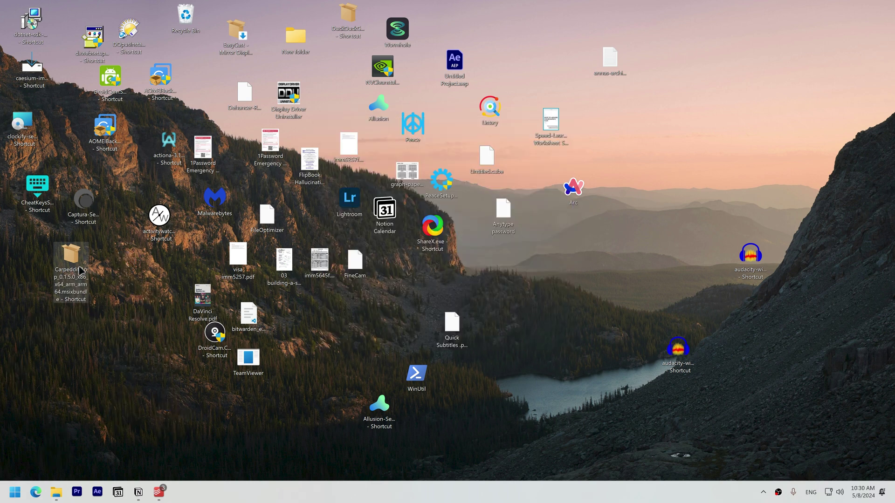
key("Delete")
Step: Delete a box-selected icon group and the remaining unwanted icons, then auto-arrange what's left
left_click_drag(84, 19, 182, 156)
key("Delete")
left_click(235, 38)
key("Delete")
left_click(348, 19)
key("Delete")
key("Delete")
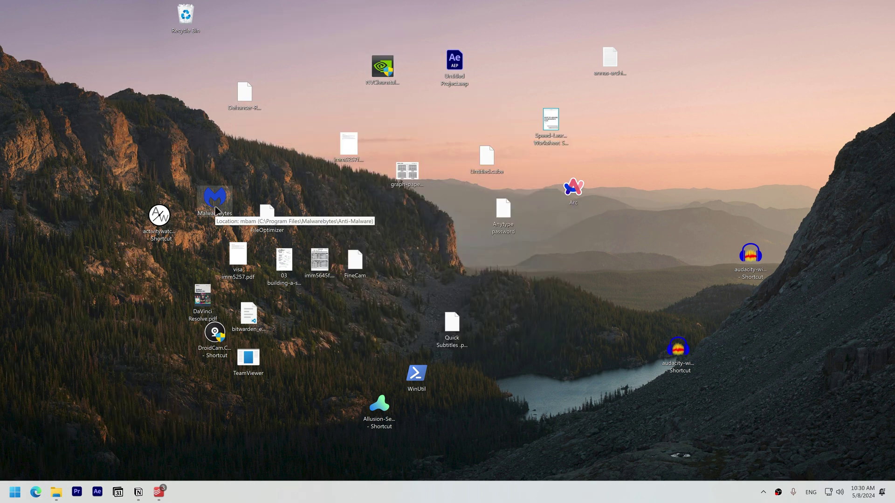
left_click(159, 215)
key("Delete")
left_click(202, 294)
key("Delete")
right_click(131, 100)
left_click(279, 148)
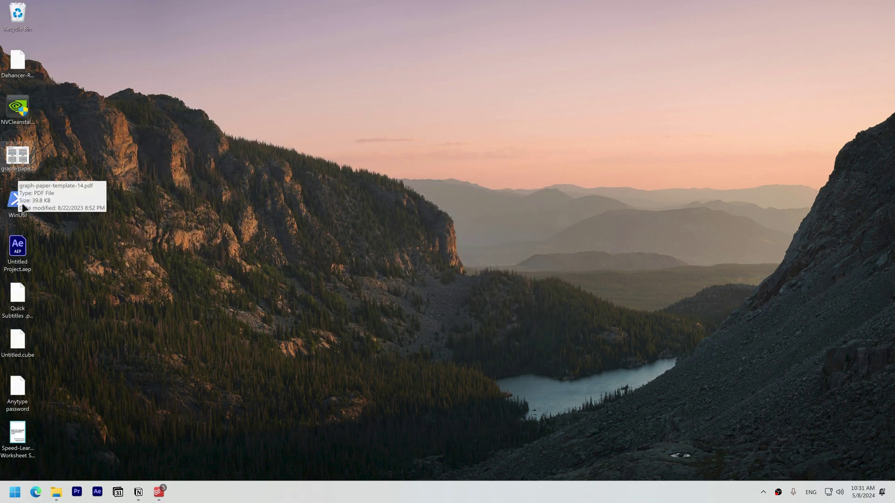
Step: Launch Timeline and set the colourful diagonal-stripes image as the desktop wallpaper
key("alt+space")
type("timeli")
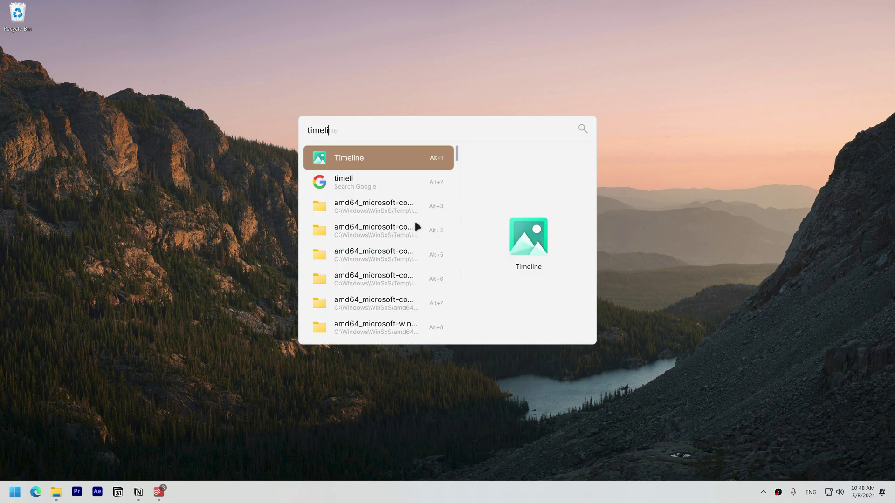
type("ne")
key("Return")
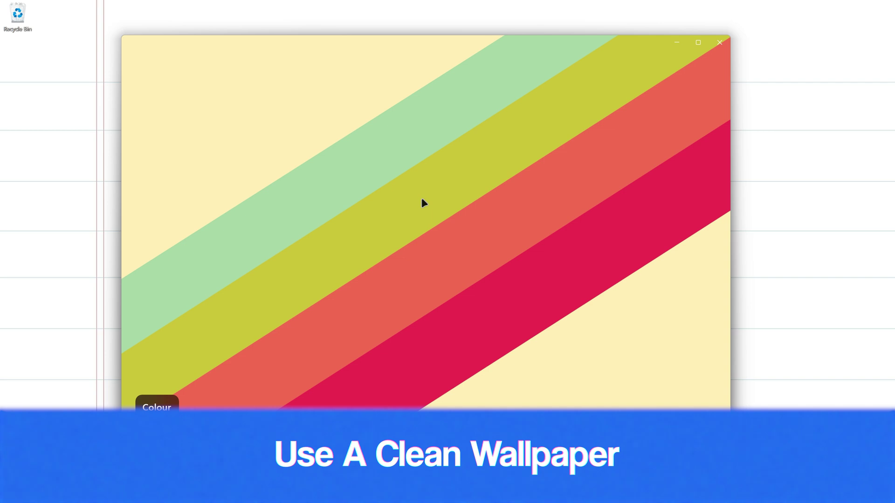
right_click(426, 223)
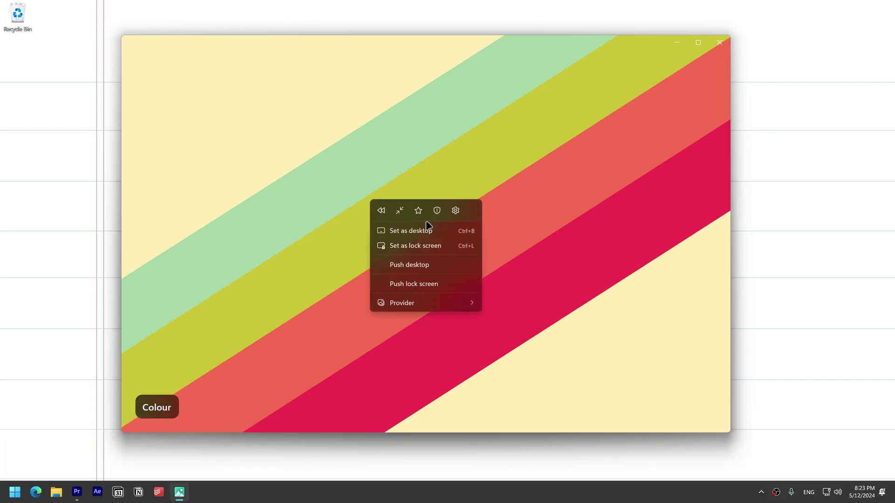
left_click(425, 228)
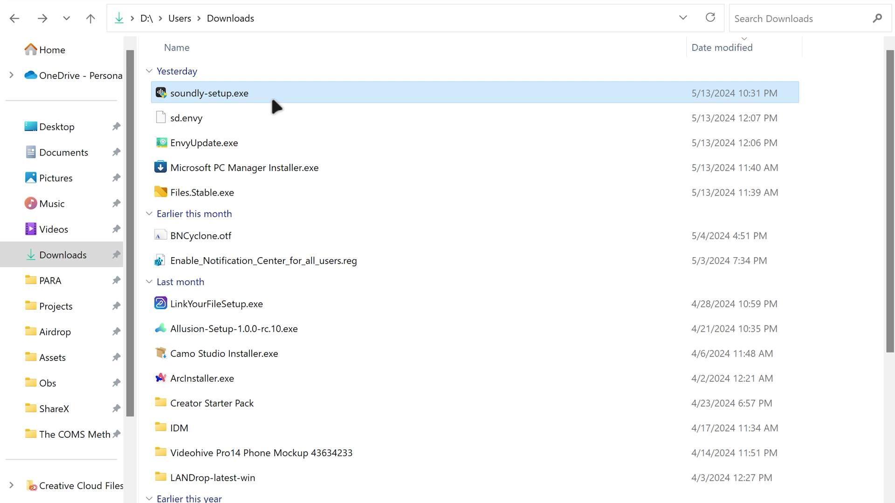
Step: Delete sd.envy, old installers and the notification center .reg file from Downloads
key("Delete")
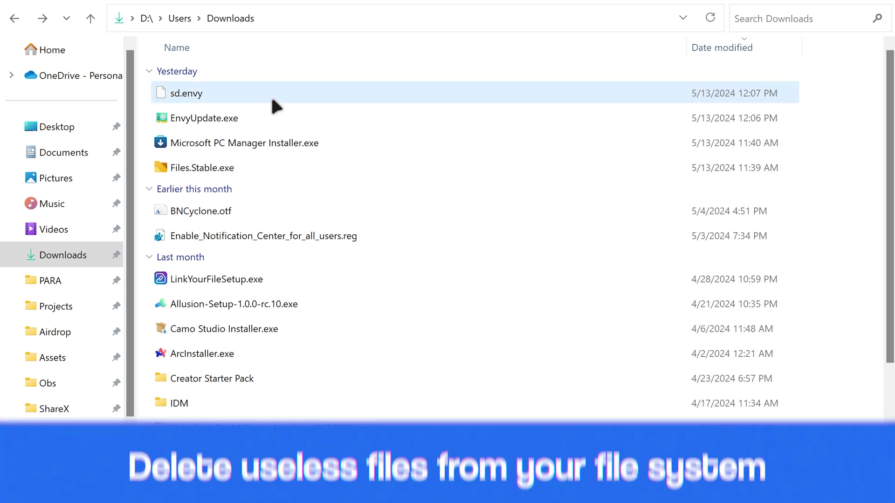
key("Delete")
key("Delete")
key("Delete")
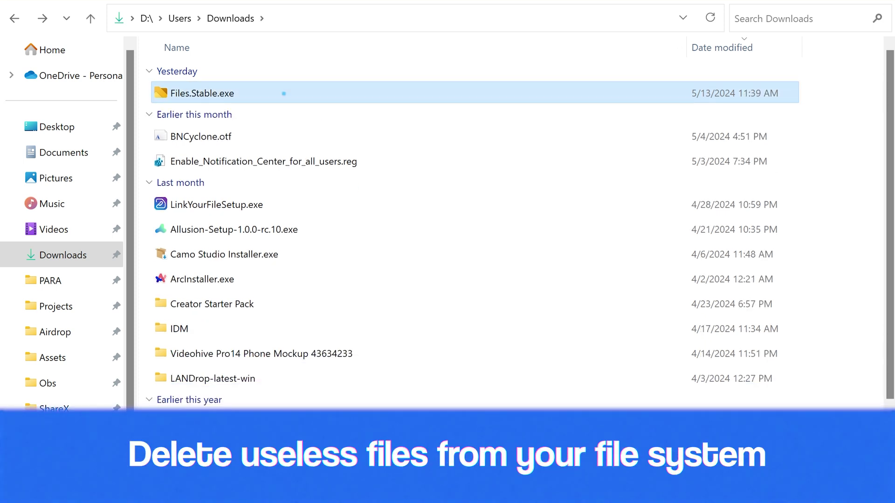
key("Delete")
left_click(630, 114)
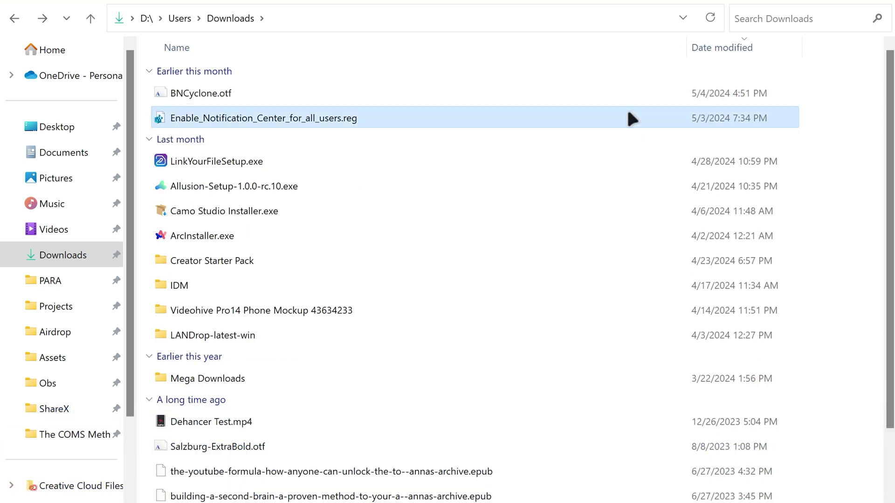
key("Delete")
left_click(596, 136)
key("Delete")
key("Delete")
key("Delete")
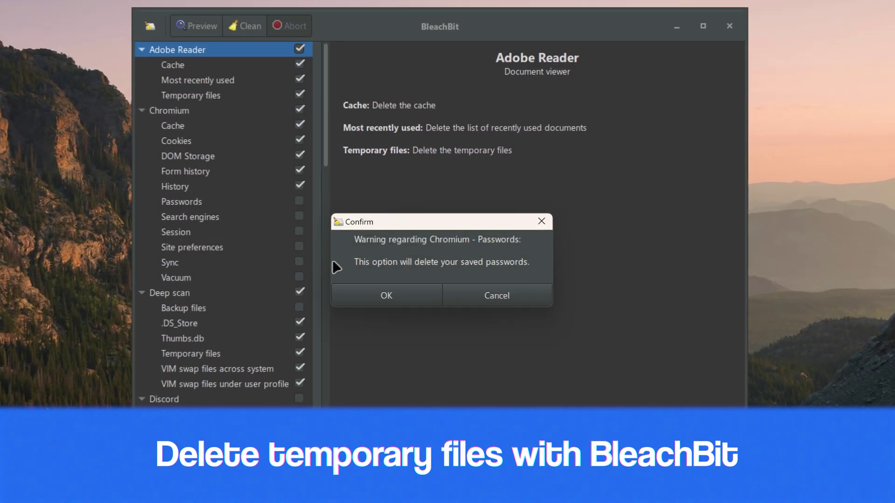
Step: Tick the Chromium, Discord, Google Chrome and Internet Explorer cleaners, accepting the password warnings
left_click(381, 298)
scroll(302, 332, "down", 4)
left_click(299, 300)
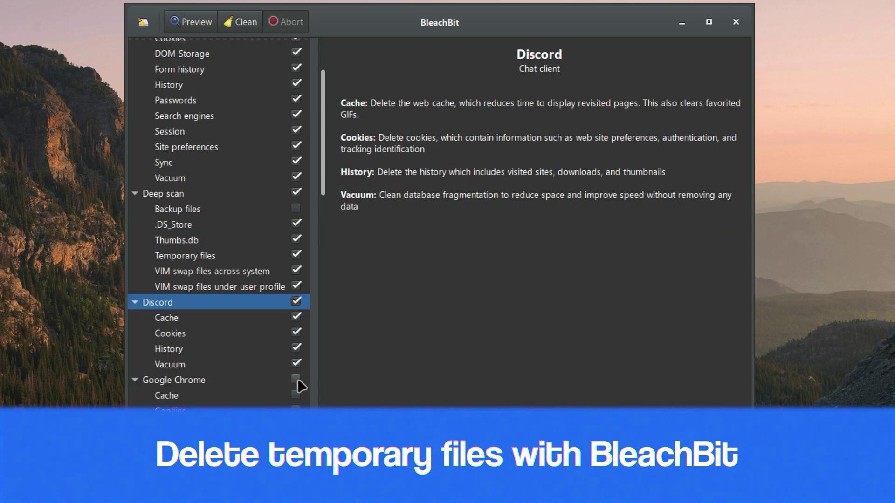
left_click(297, 379)
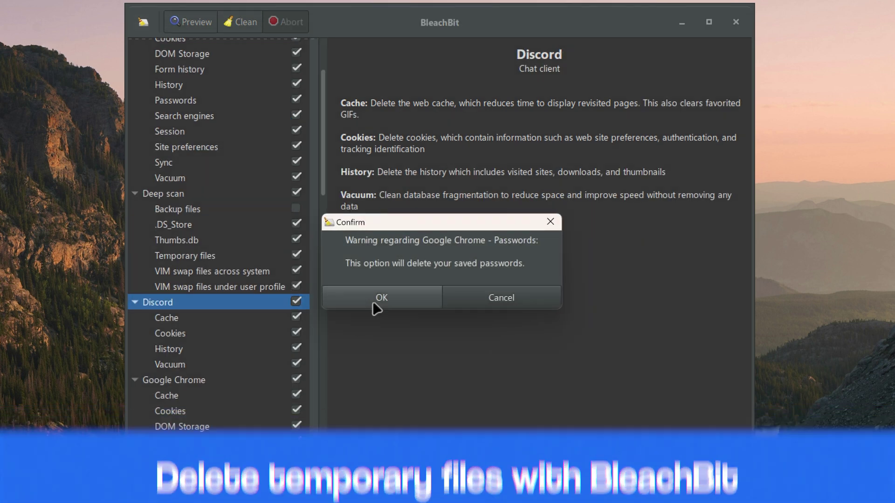
left_click(379, 296)
scroll(238, 339, "down", 6)
left_click(296, 310)
Step: Tick the Microsoft Edge, Microsoft Office and System cleaners, accepting their warnings
left_click(295, 264)
scroll(292, 320, "down", 3)
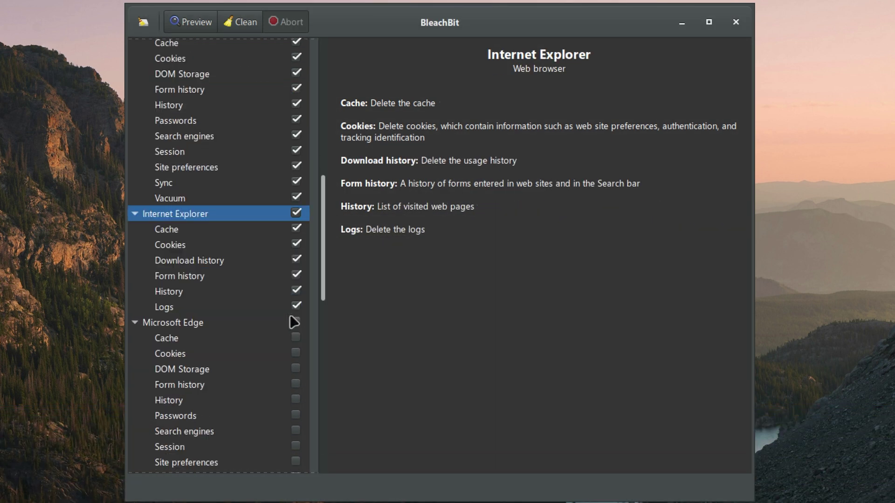
left_click(298, 267)
left_click(379, 286)
scroll(290, 326, "down", 4)
left_click(295, 308)
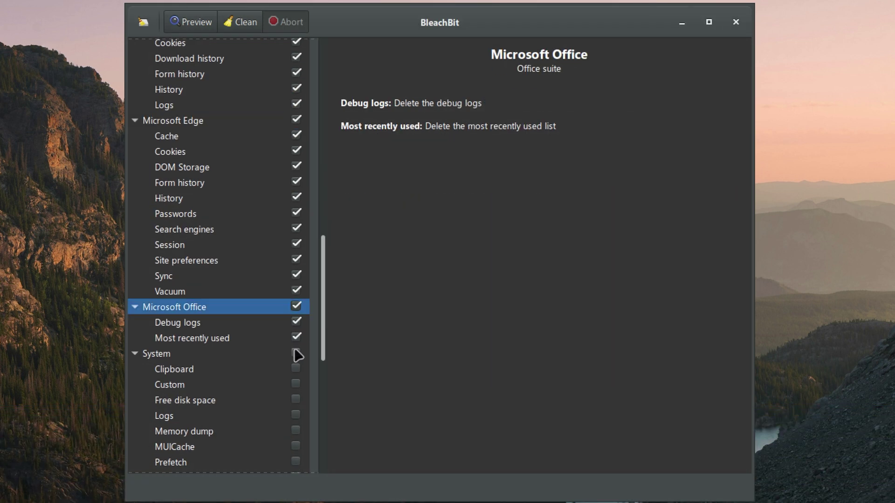
left_click(296, 355)
left_click(381, 298)
Step: Review the Free disk space option, then start a Preview scan
scroll(302, 356, "down", 4)
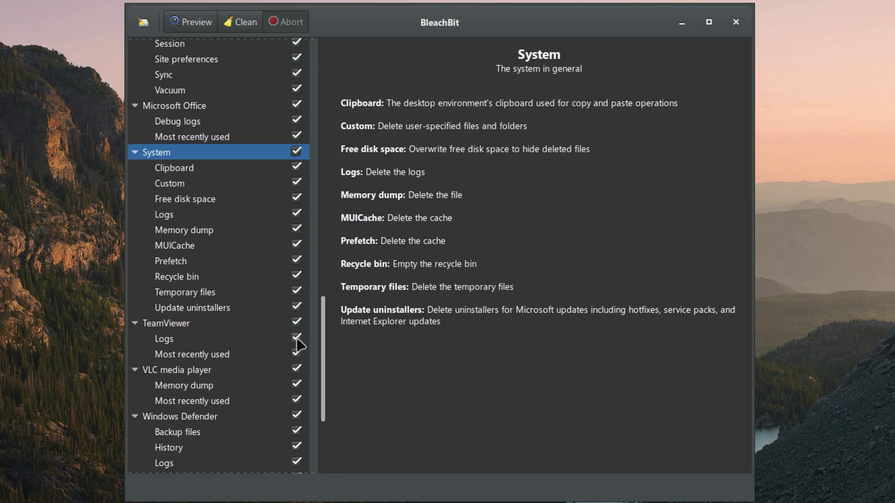
scroll(280, 279, "down", 2)
left_click(222, 149)
scroll(280, 306, "down", 5)
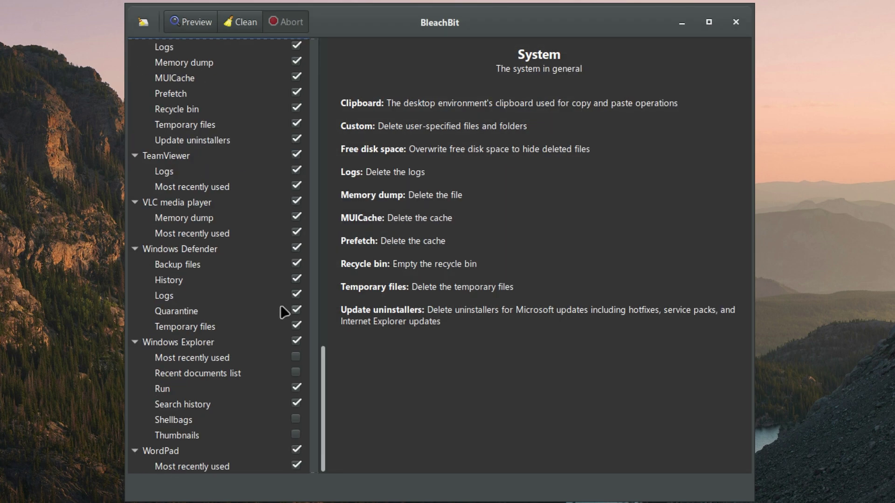
scroll(298, 396, "up", 15)
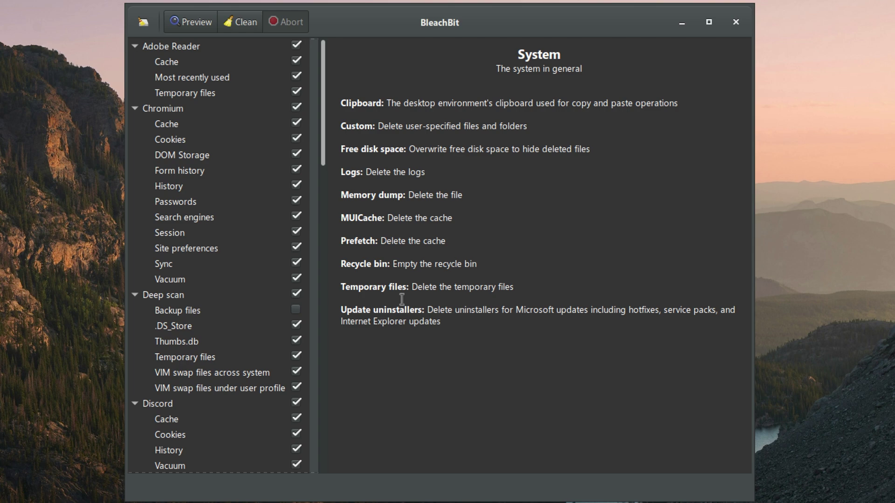
left_click(198, 24)
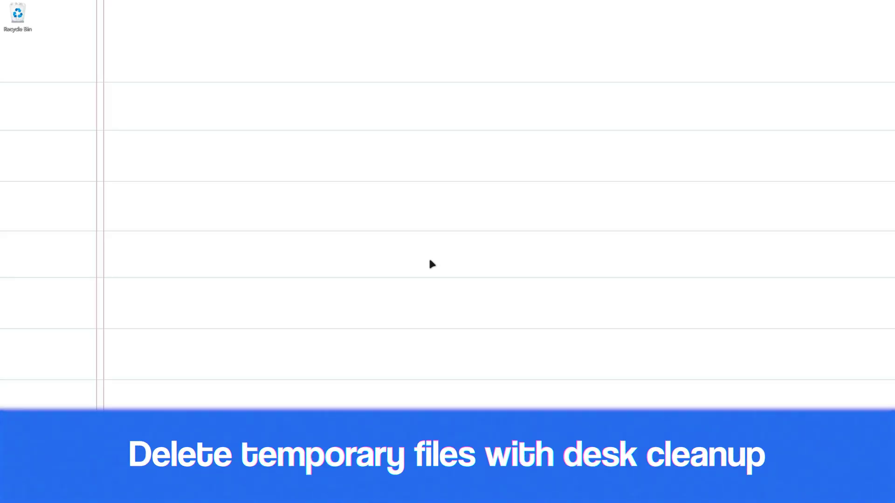
Step: Open Disk Cleanup and scan drive C: including system files, showing 11.1 GB reclaimable
key("alt+space")
type("dis")
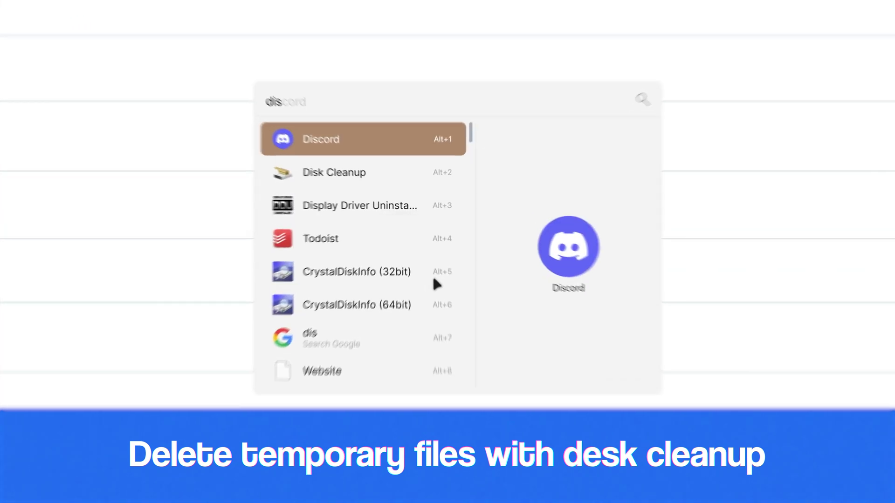
left_click(390, 146)
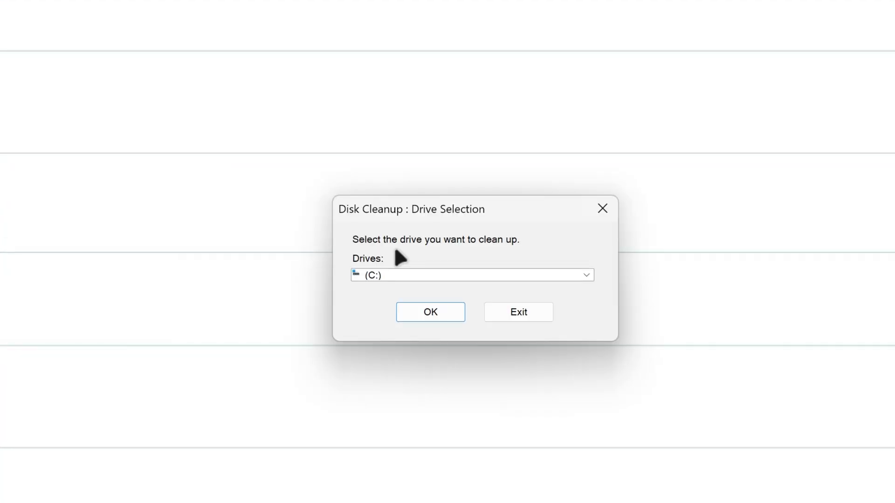
left_click(448, 312)
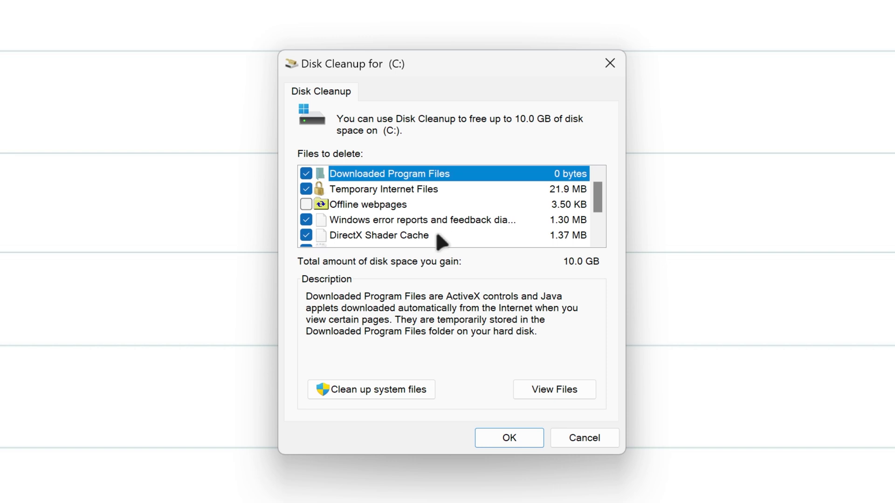
scroll(436, 231, "down", 1)
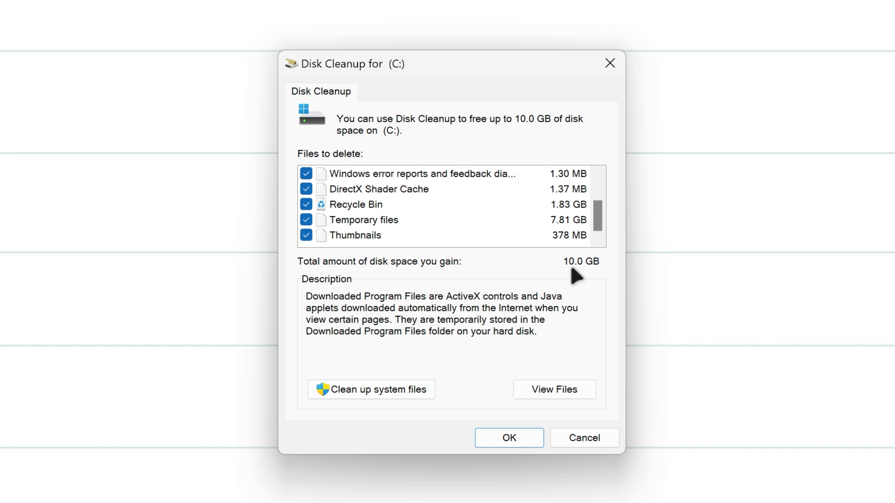
left_click(414, 391)
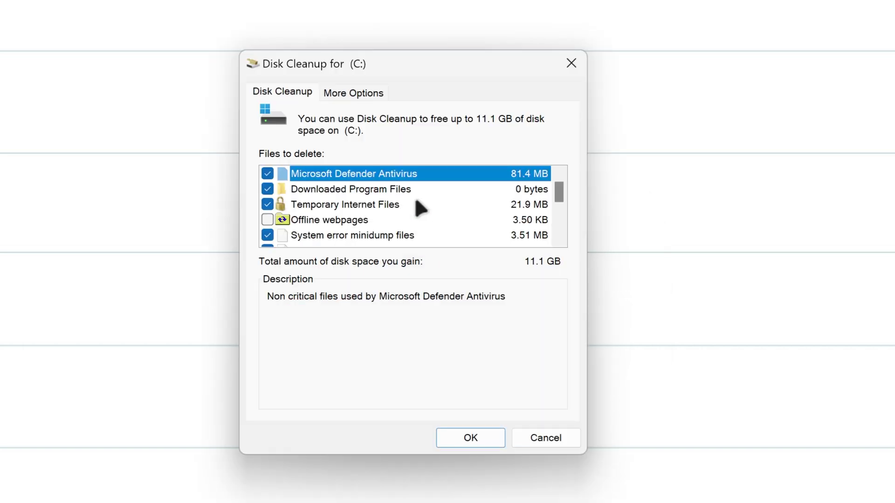
scroll(414, 198, "down", 3)
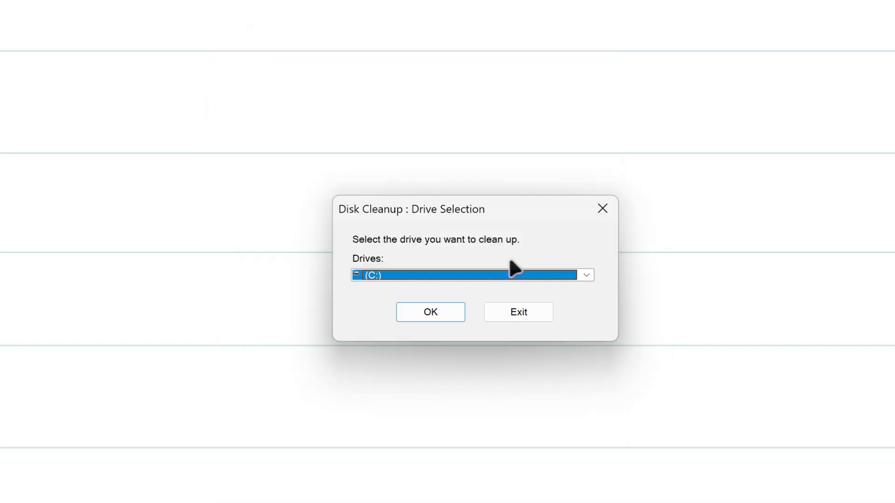
Step: Choose Local Disk (D:) and start its cleanup scan
left_click(505, 274)
left_click(475, 297)
left_click(452, 305)
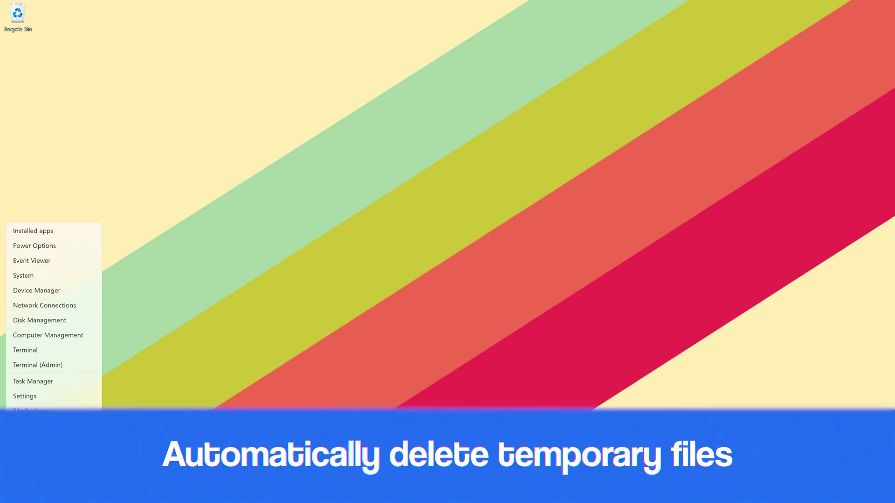
Step: Open Settings > System > Storage > Storage Sense and review the automatic cleanup schedule
key("super")
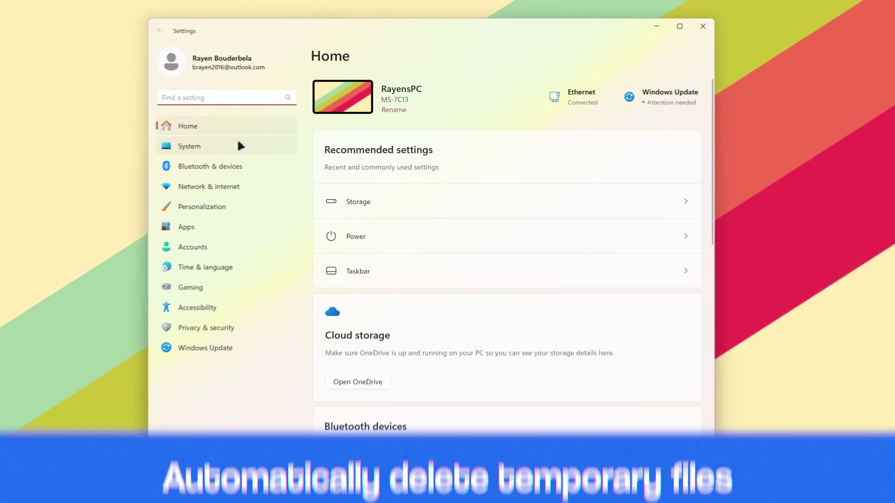
left_click(222, 142)
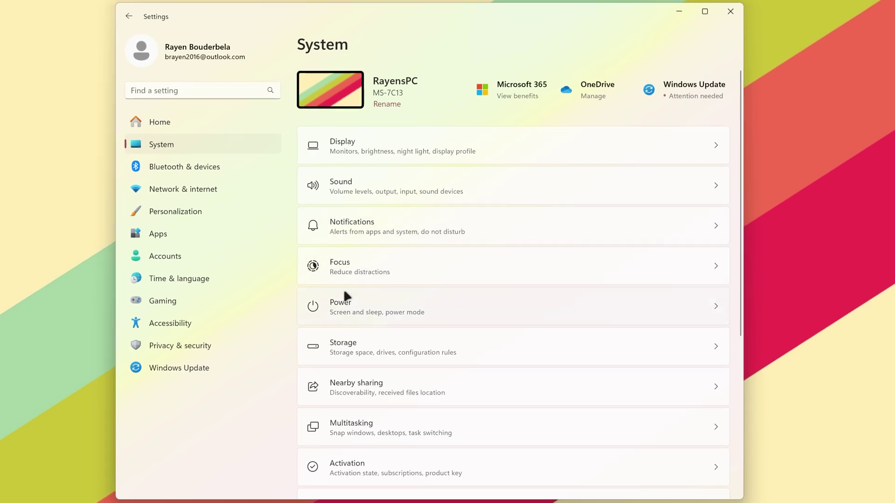
left_click(337, 342)
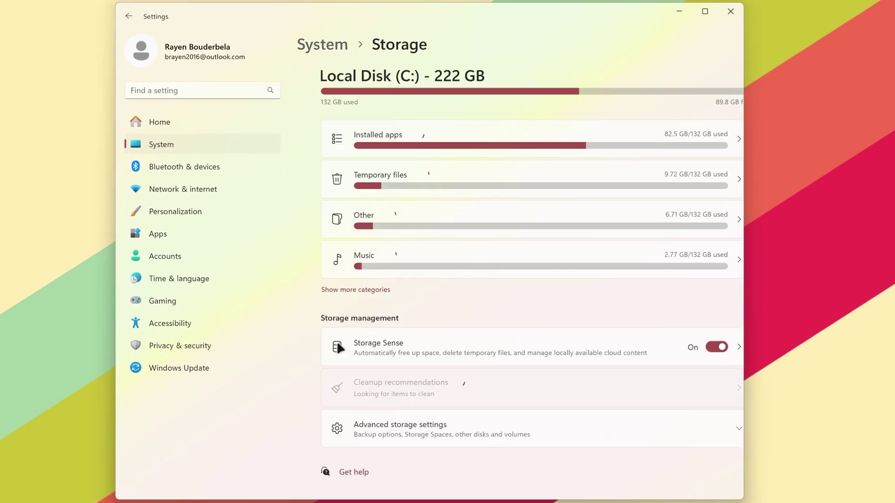
left_click(384, 348)
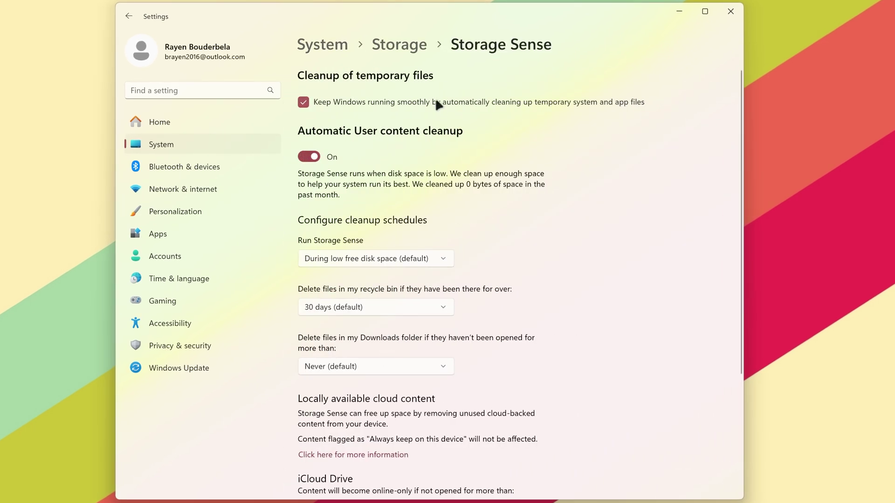
scroll(506, 268, "down", 4)
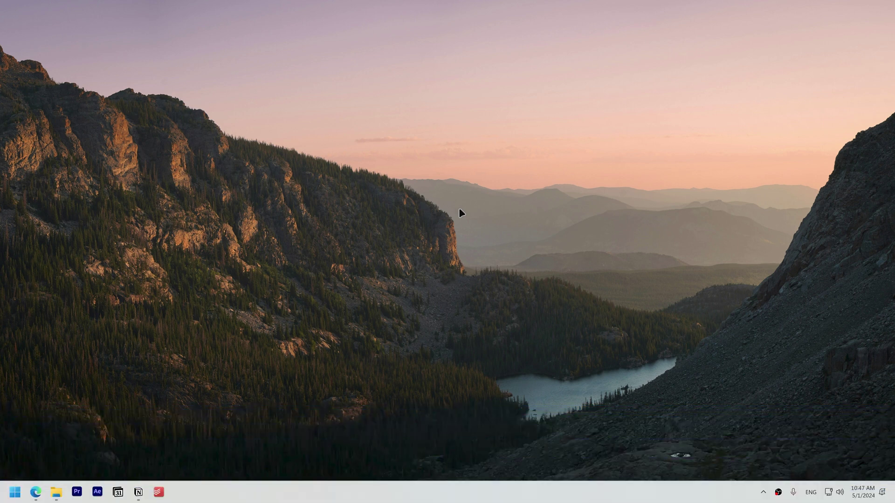
Step: In Premiere Pro's Media Cache preferences, bring up Delete Media Cache Files
left_click(83, 496)
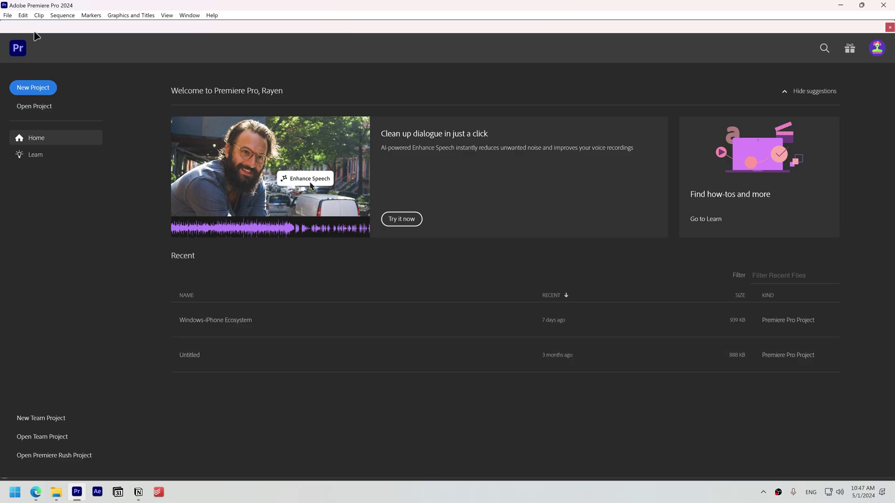
left_click(22, 15)
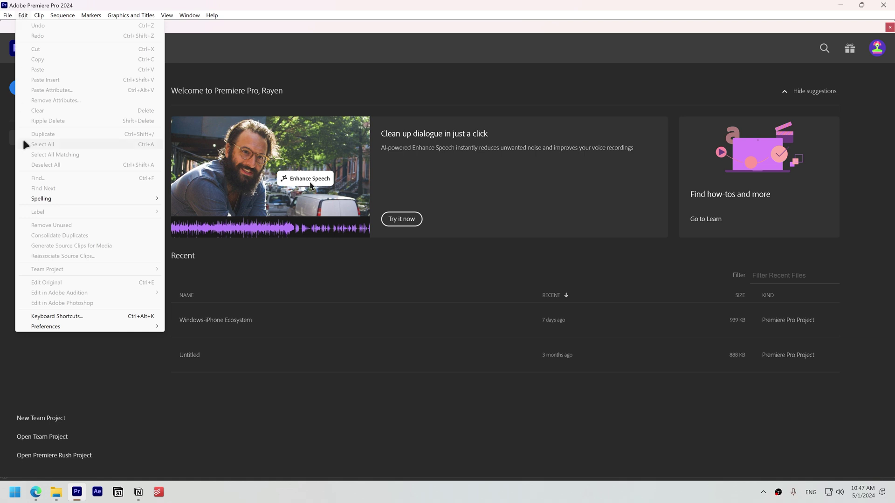
mouse_move(66, 330)
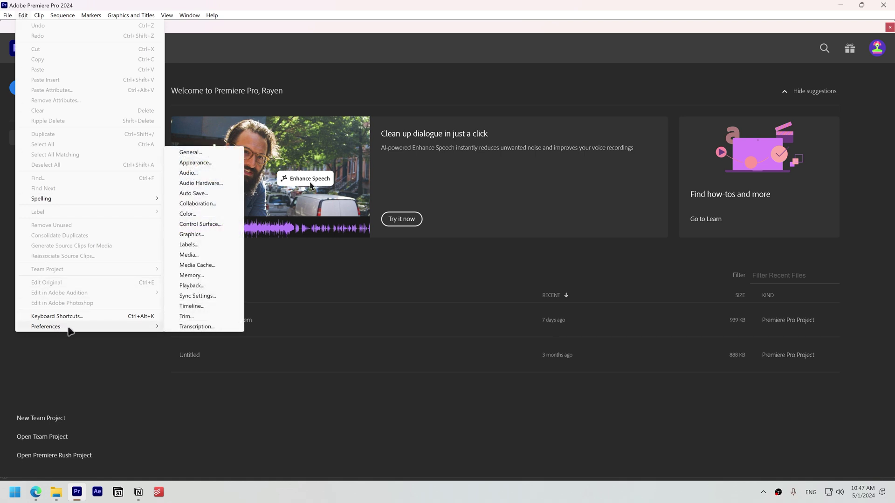
left_click(205, 266)
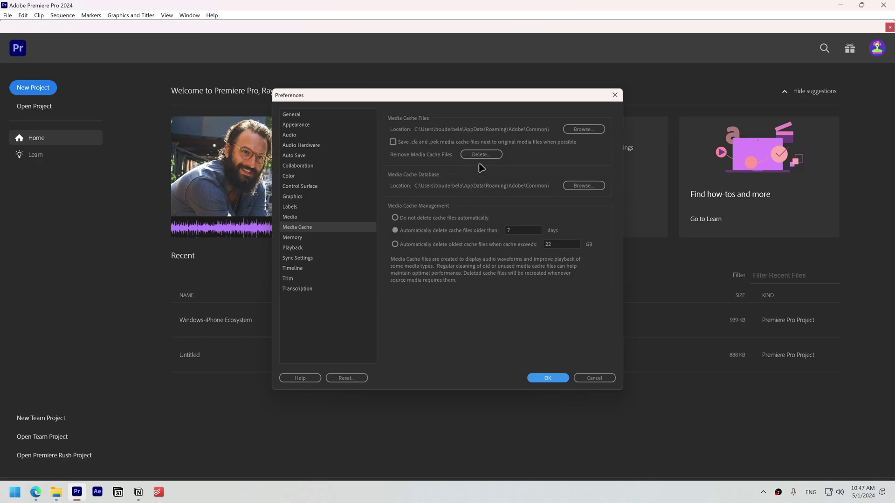
left_click(482, 157)
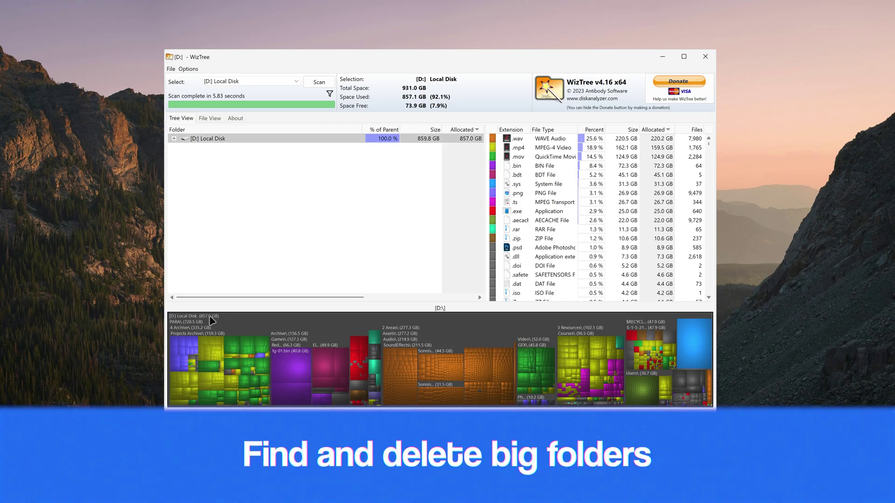
Step: Browse WizTree's treemap and delete cuda_11.3.0_465.89_win10.exe from the App setup folder
left_click(205, 335)
left_click(343, 360)
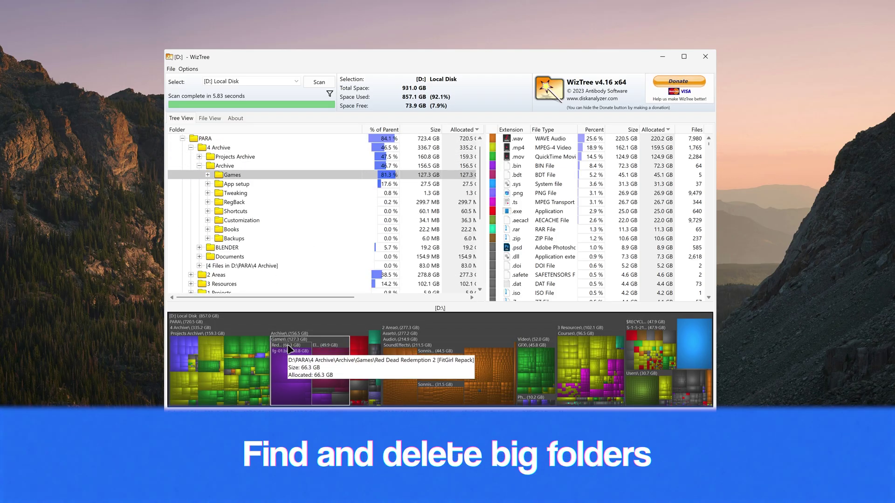
left_click(374, 338)
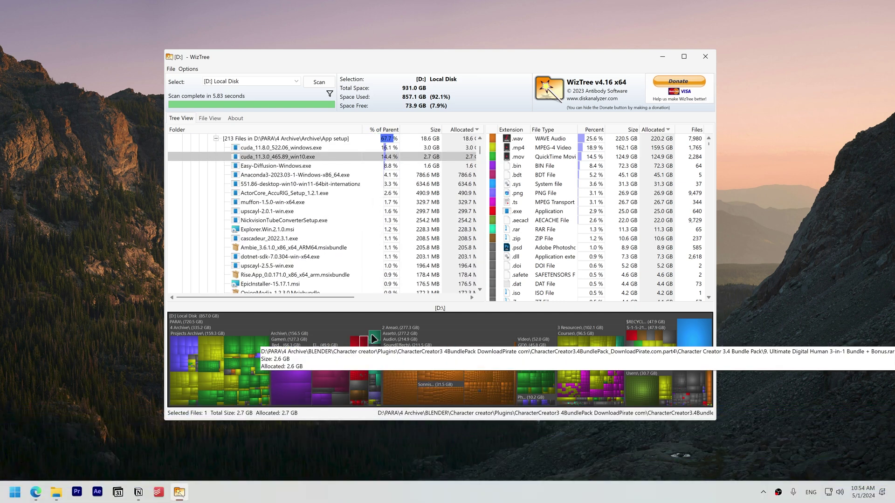
left_click(361, 399)
left_click(357, 350)
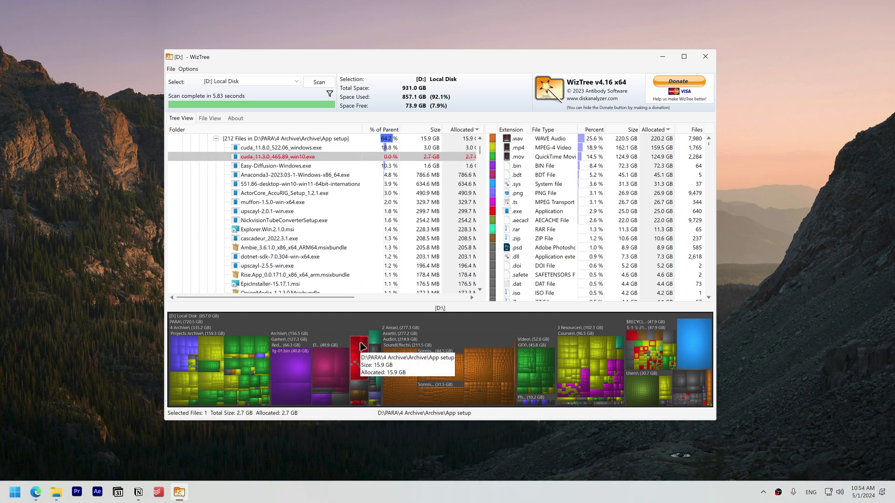
key("Delete")
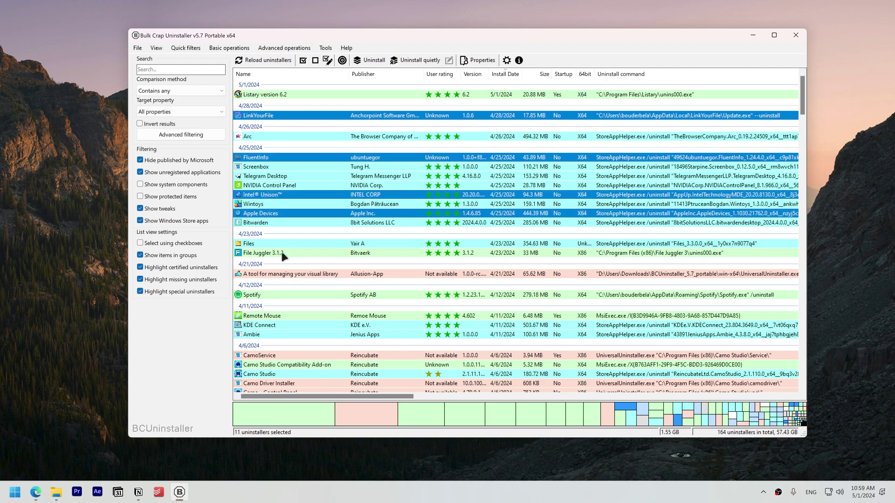
Step: Select ScreenTask, cru, Easy Context Menu, MEGAsync and Right Click Context Menu Adder for removal
scroll(293, 248, "down", 1)
scroll(289, 247, "down", 15)
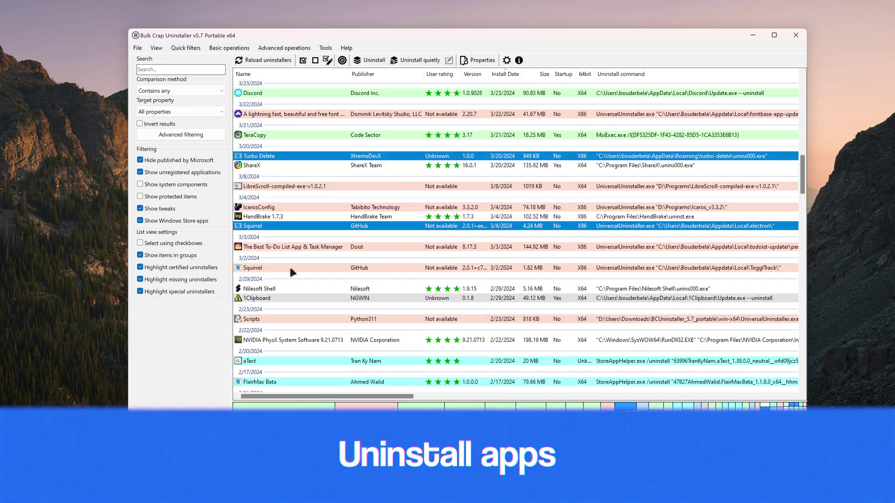
scroll(298, 291, "down", 4)
left_click(298, 260, "ctrl")
scroll(298, 279, "down", 5)
left_click(298, 222, "ctrl")
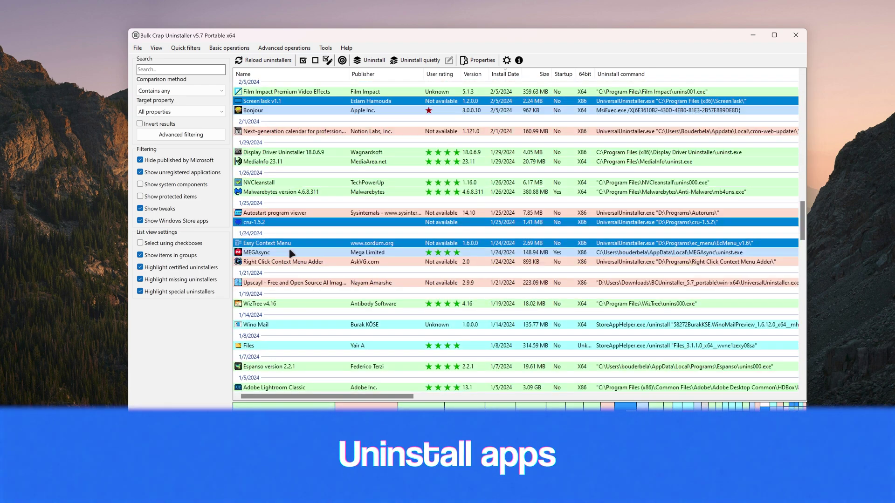
left_click(299, 243, "ctrl")
left_click(298, 253, "ctrl")
left_click(298, 261, "ctrl")
scroll(298, 266, "down", 5)
scroll(294, 250, "down", 5)
Step: Add Adobe Acrobat, Epic Online Services, VB-AUDIO cable, Upscayl, Rainmeter and Magic Copy, then Uninstall
left_click(286, 226, "ctrl")
scroll(286, 242, "down", 2)
left_click(286, 242, "ctrl")
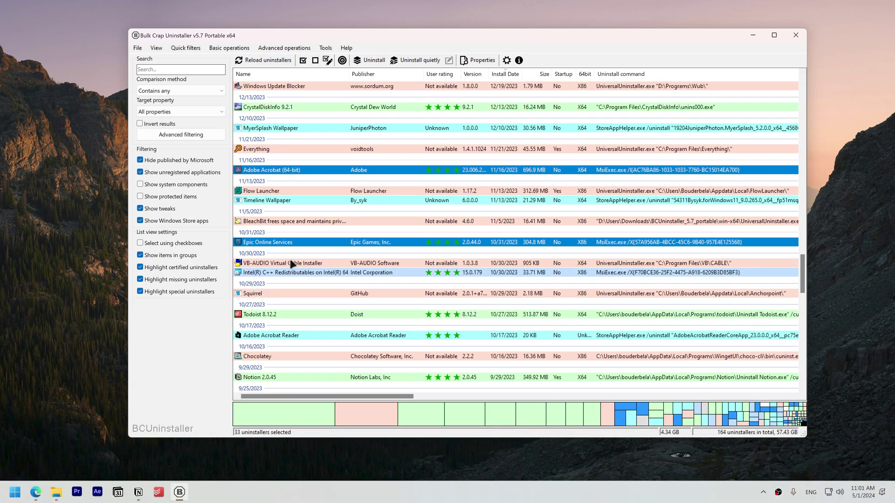
left_click(289, 263, "ctrl")
scroll(290, 267, "down", 1)
left_click(289, 267, "ctrl")
scroll(284, 261, "down", 5)
left_click(281, 256, "ctrl")
scroll(285, 257, "down", 3)
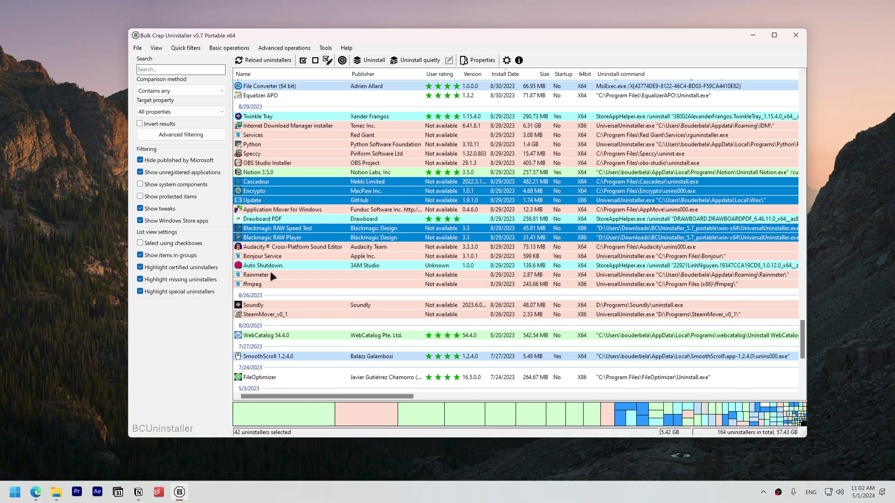
left_click(273, 275, "ctrl")
scroll(273, 280, "down", 5)
left_click(264, 375, "ctrl")
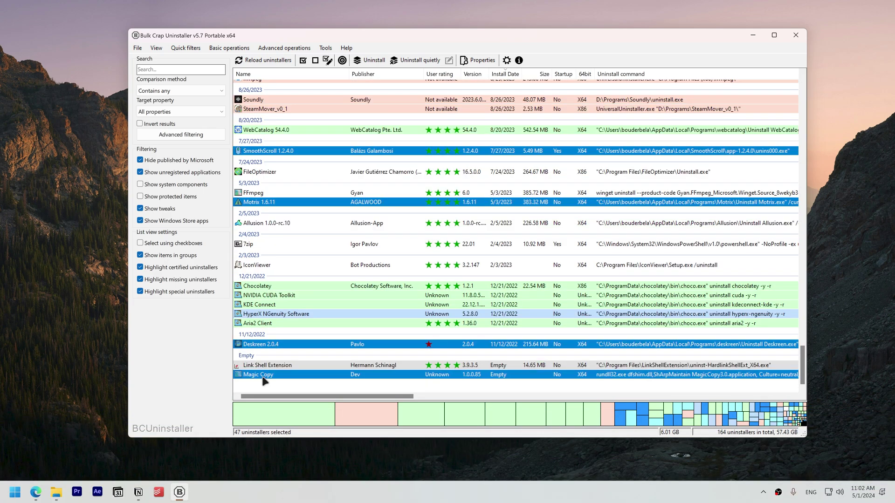
right_click(261, 375)
Step: Confirm the app list and settings in the wizard to uninstall the selected apps
left_click(300, 318)
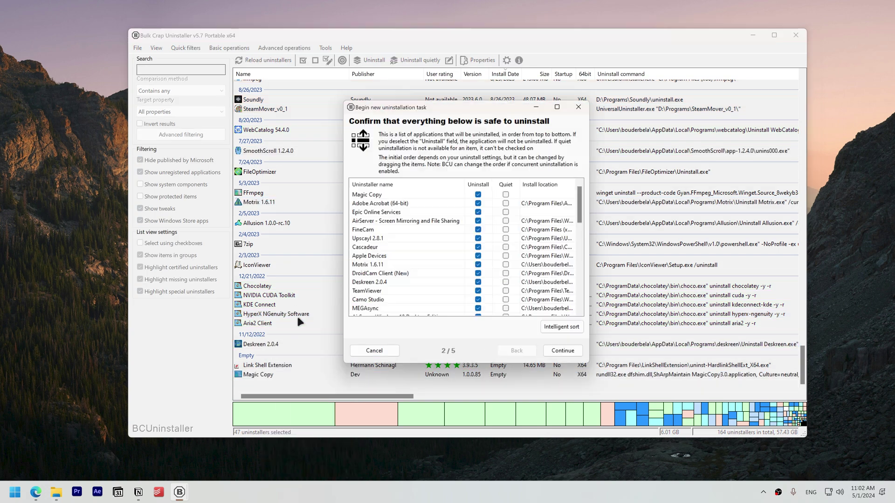
left_click(563, 350)
left_click(563, 352)
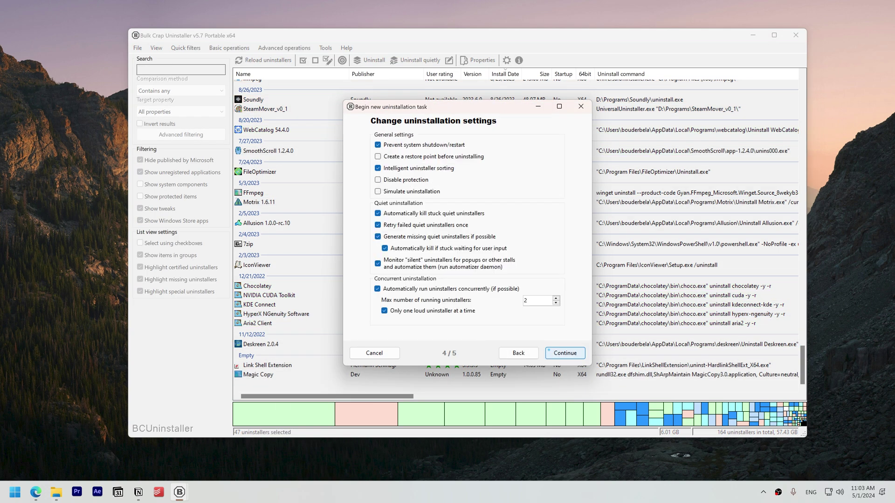
left_click(549, 350)
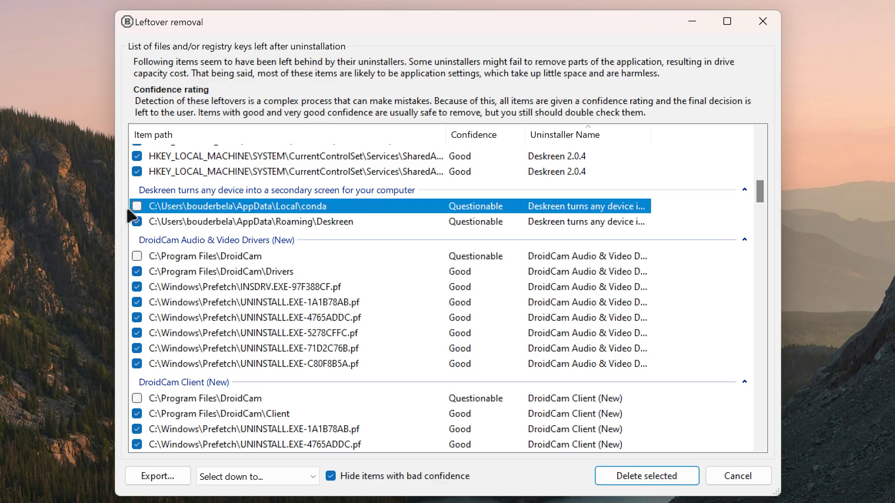
scroll(186, 316, "down", 2)
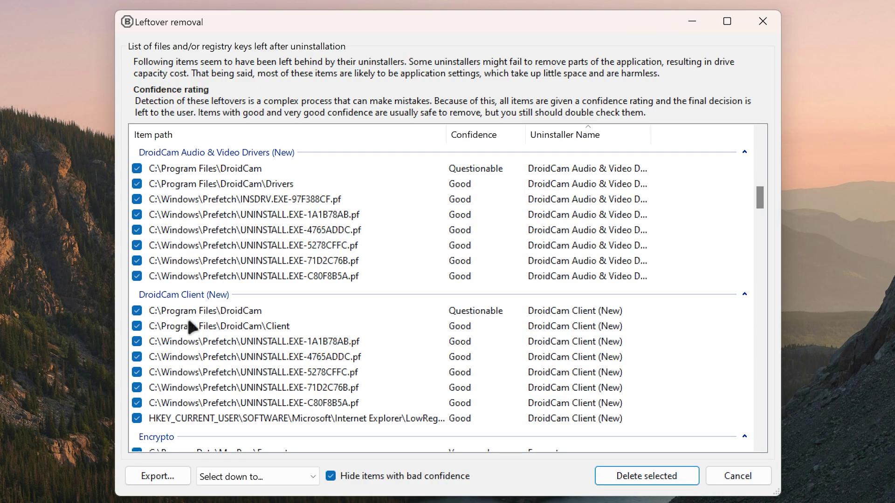
scroll(187, 316, "down", 15)
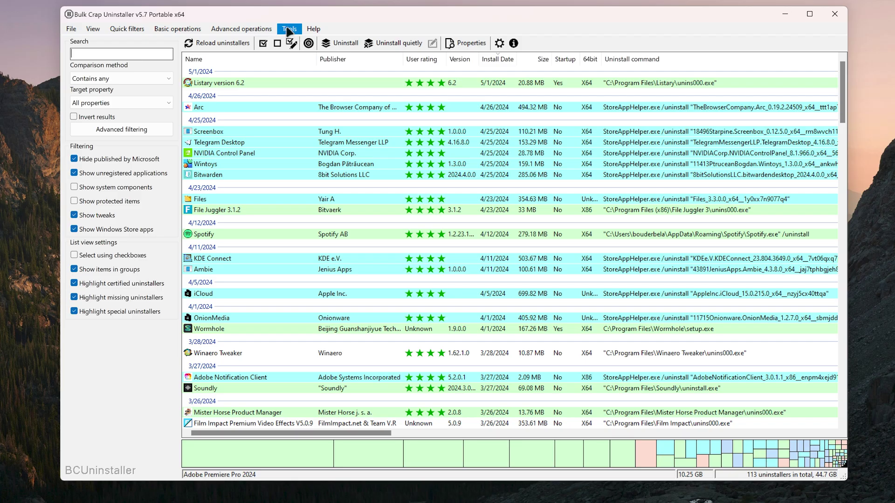
Step: Remove orphaned Program Files folders and permanently empty the Recycle Bin
left_click(289, 29)
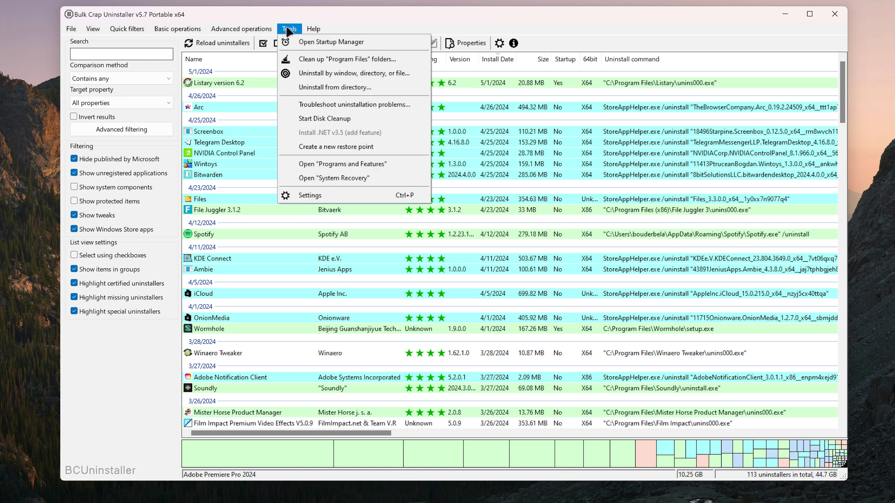
left_click(313, 61)
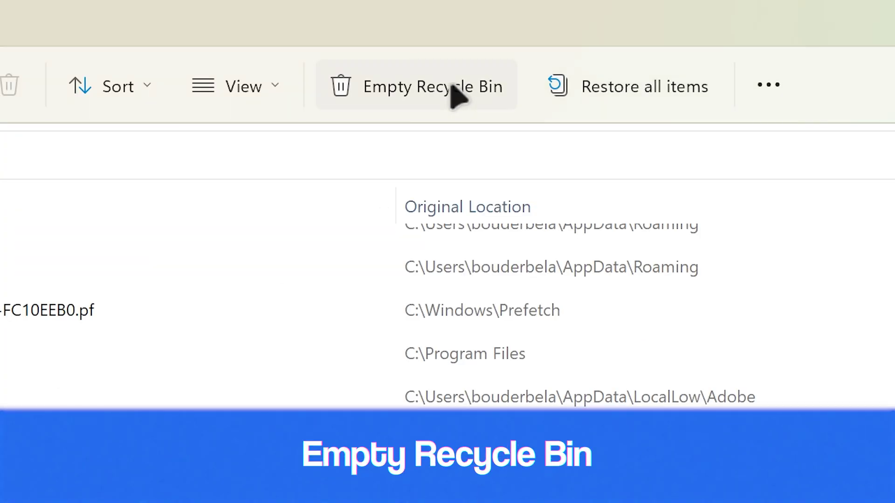
left_click(457, 96)
left_click(569, 270)
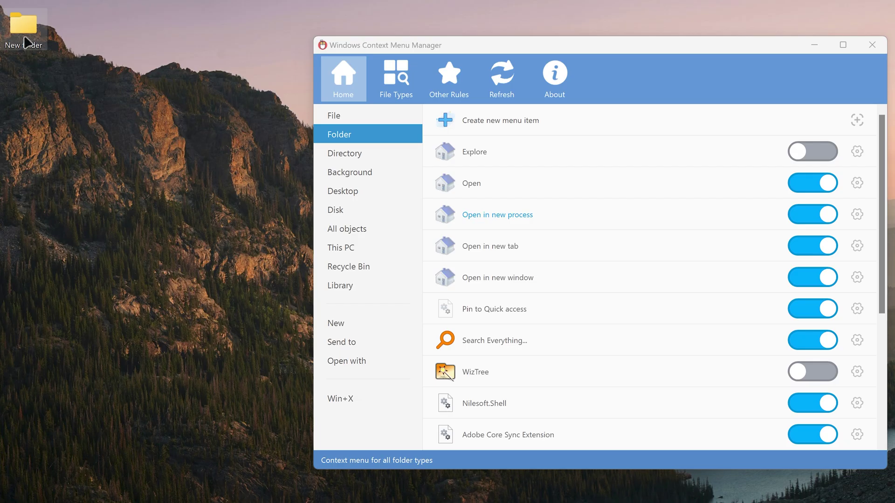
Step: Bring up the context menu of the New folder on the desktop
right_click(25, 38)
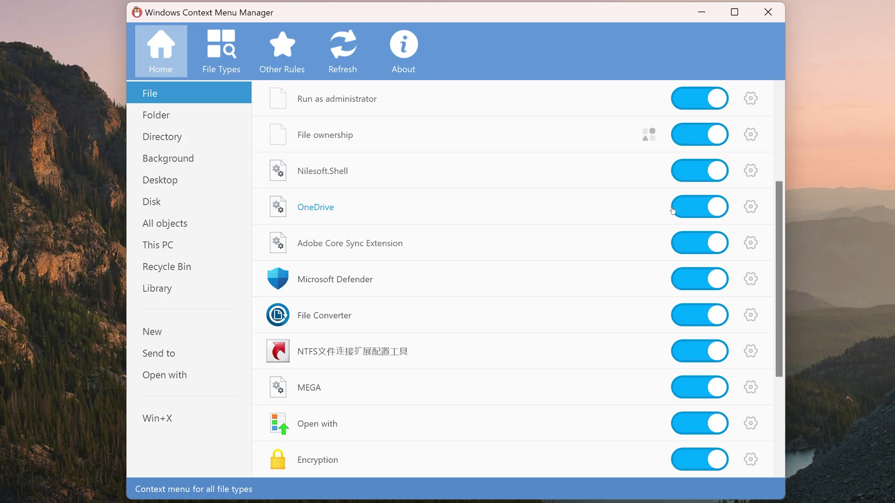
Step: Switch off OneDrive and Adobe Core Sync in the file menu, then browse folder, directory and desktop entries
left_click(699, 206)
left_click(699, 242)
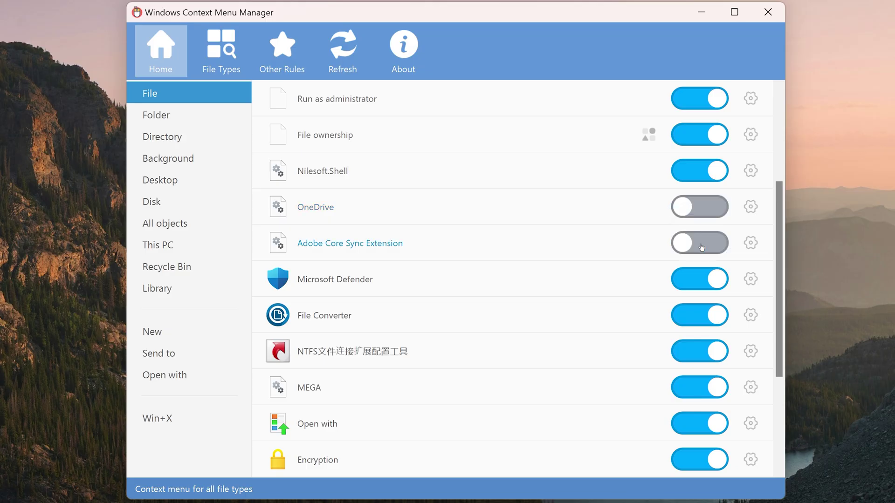
left_click(156, 114)
left_click(217, 141)
scroll(655, 286, "down", 5)
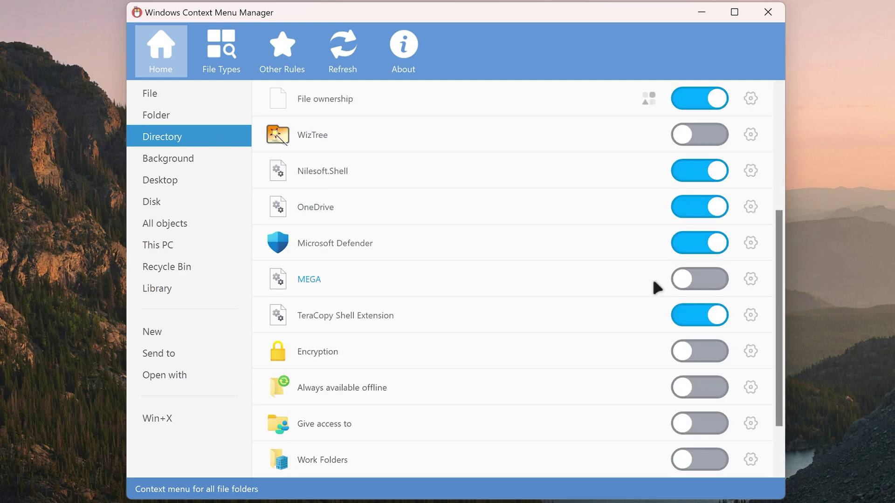
left_click(220, 159)
left_click(208, 180)
Step: Switch off the MEGA entry in the disk drive context menu
left_click(197, 201)
scroll(626, 343, "down", 5)
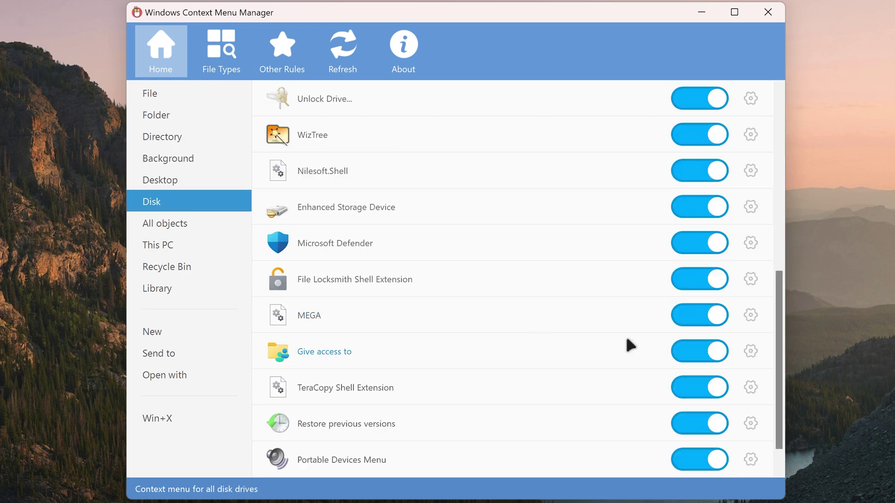
left_click(705, 310)
Step: Review the all-objects entries and choose a folder type to customise
scroll(599, 326, "down", 1)
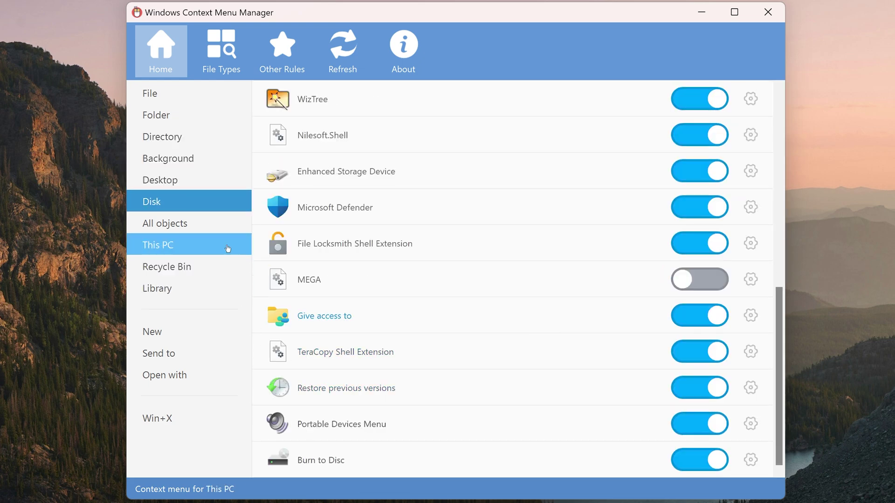
left_click(208, 222)
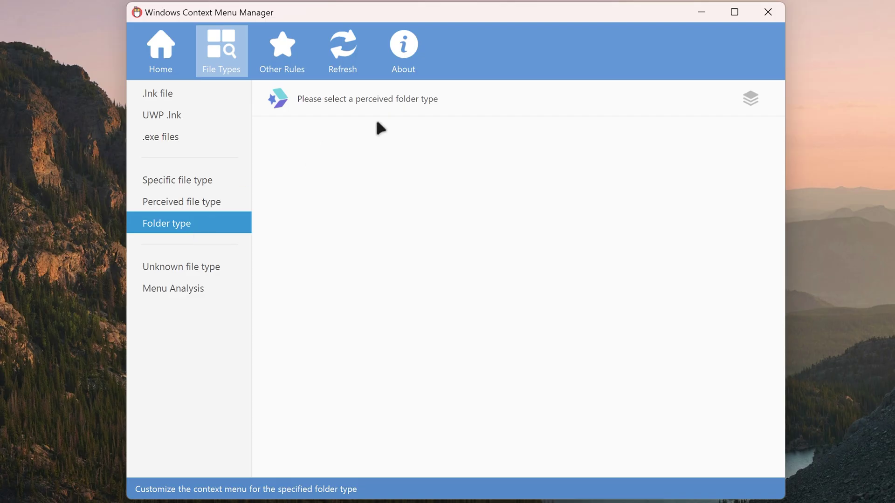
left_click(750, 97)
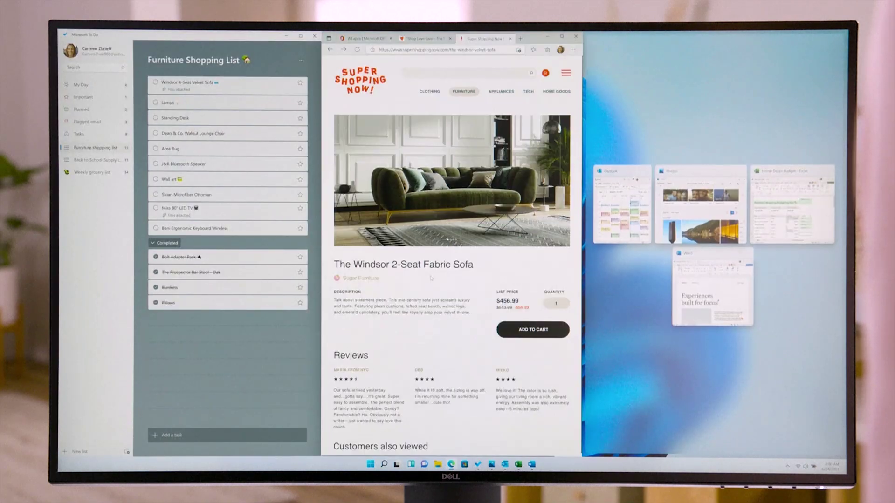
Step: Disable the aText and Files startup apps, then run Autoruns as administrator
left_click(802, 203)
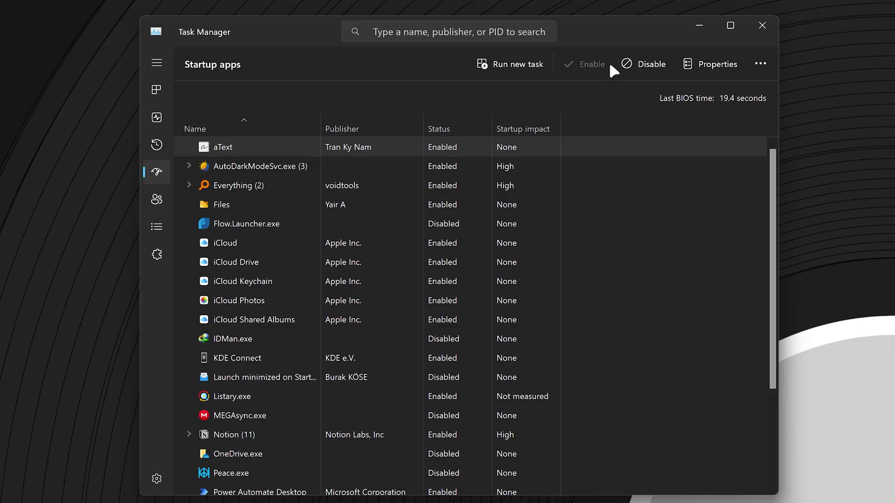
left_click(648, 64)
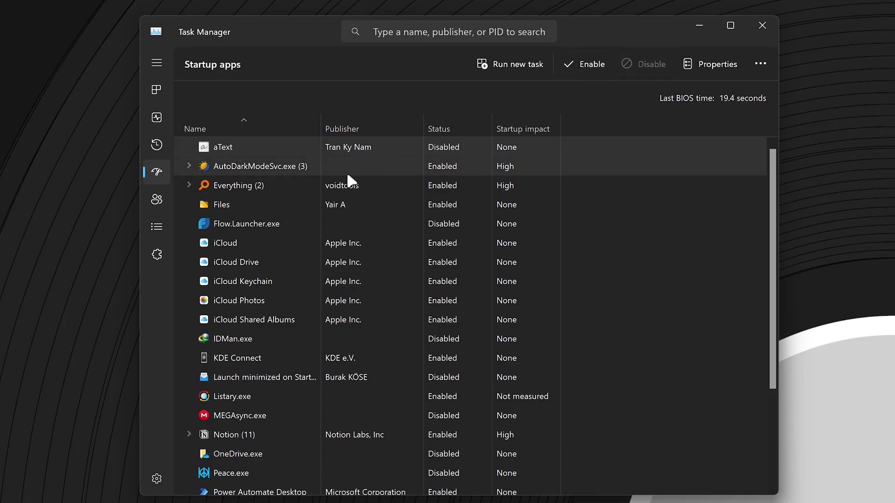
left_click(339, 203)
left_click(643, 65)
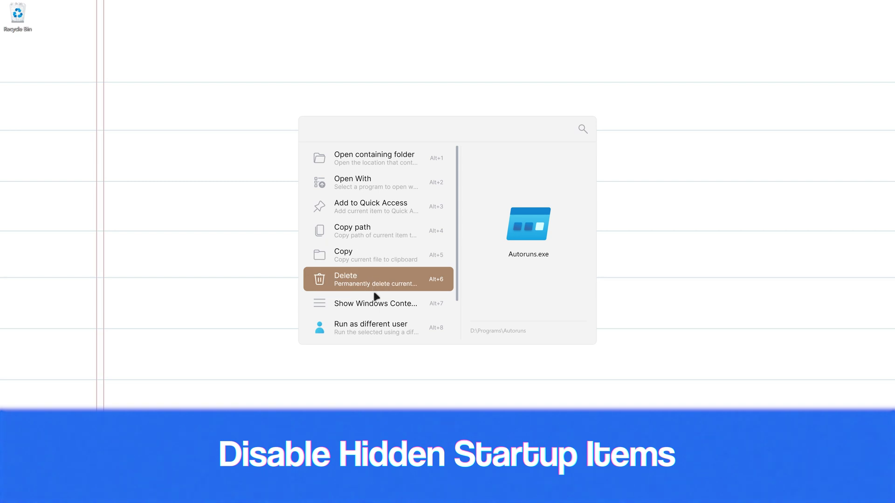
left_click(372, 304)
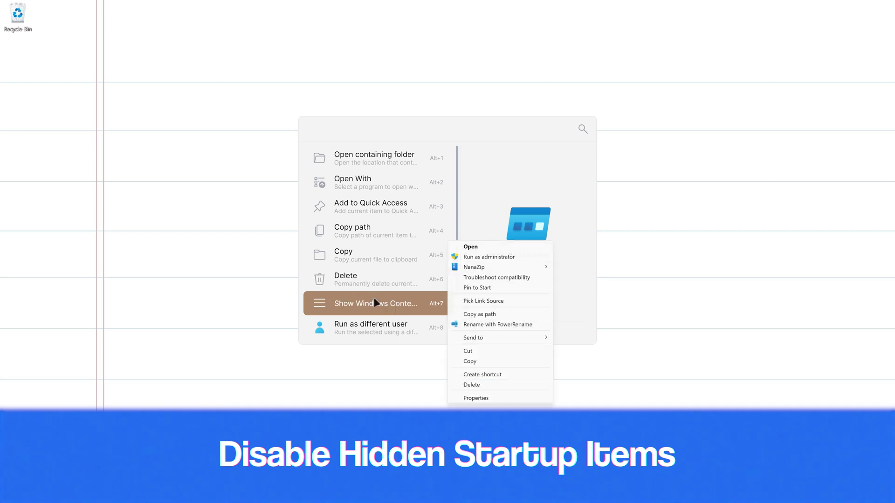
left_click(473, 256)
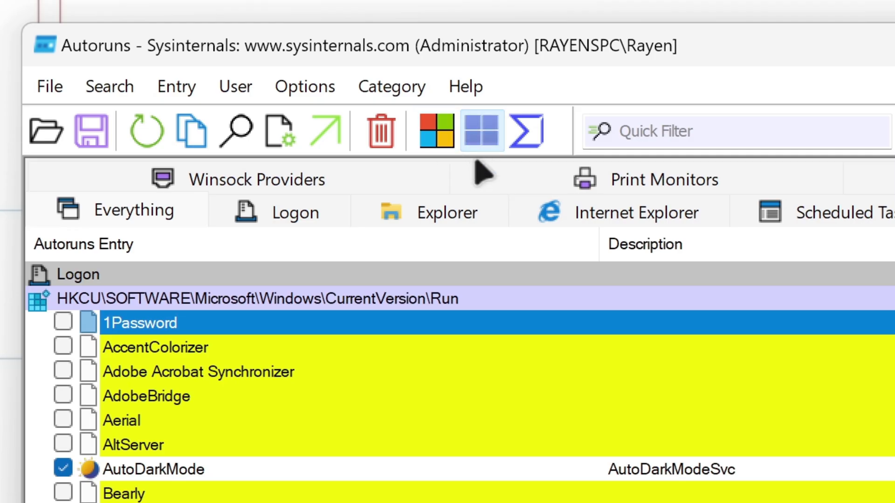
Step: Hide Windows entries in Autoruns and uncheck the NGenuity logon entry
left_click(427, 139)
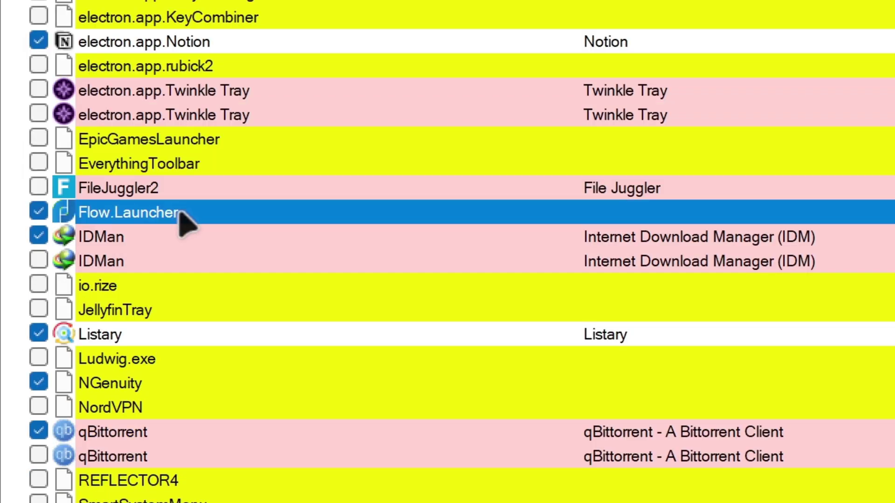
left_click(190, 246)
scroll(40, 170, "down", 3)
left_click(39, 164)
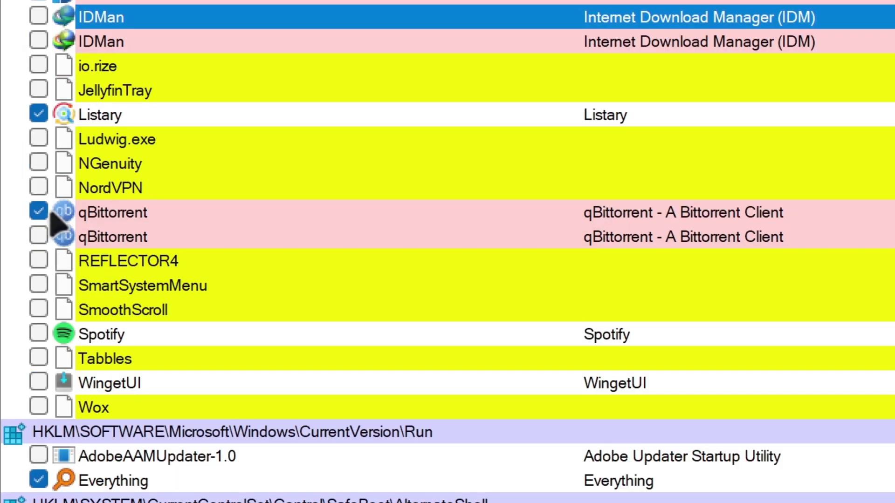
scroll(36, 220, "down", 15)
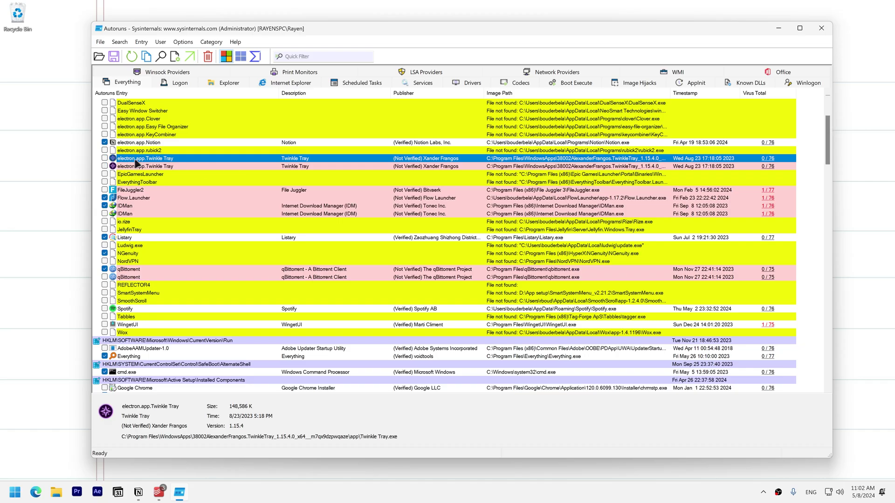
Step: Inspect the details of the Flow.Launcher and IDMan logon entries
left_click(150, 197)
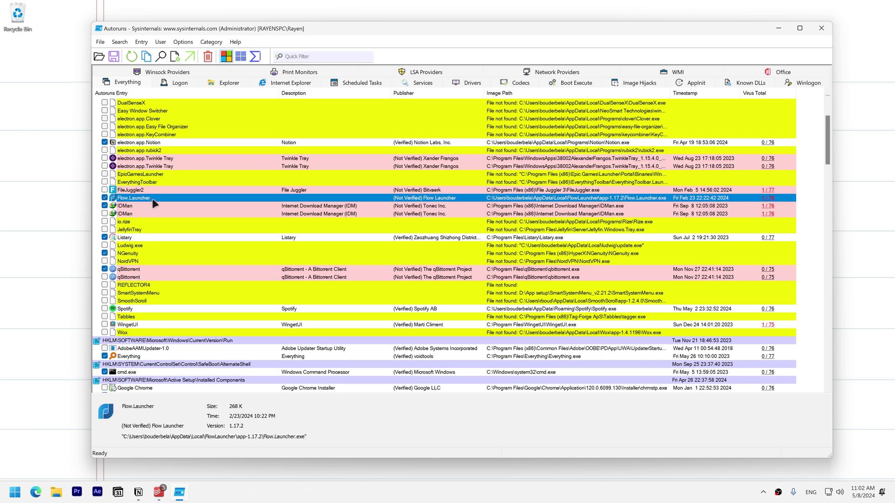
left_click(153, 208)
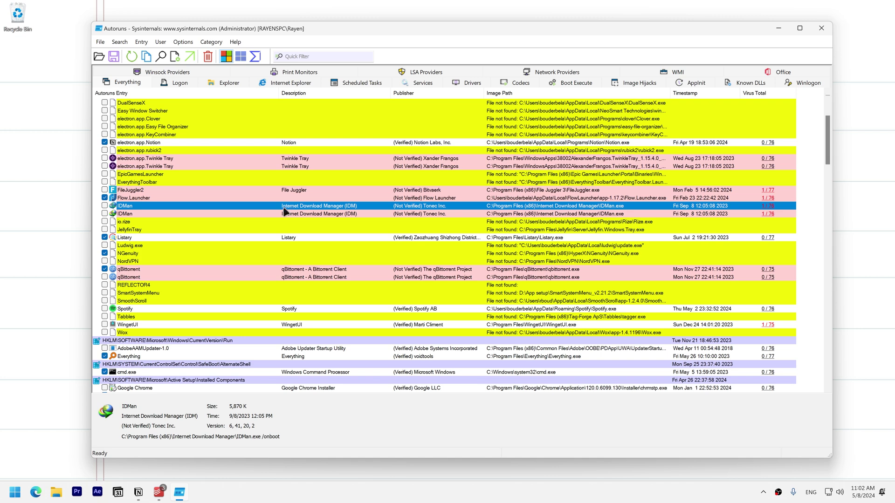
scroll(275, 210, "down", 2)
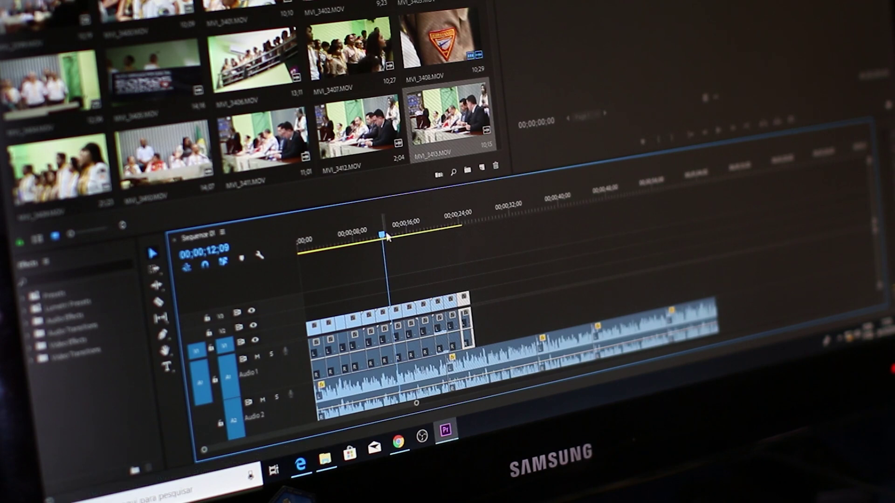
Step: Move the timeline playhead to about 21 seconds and play the sequence
left_click_drag(383, 232, 445, 247)
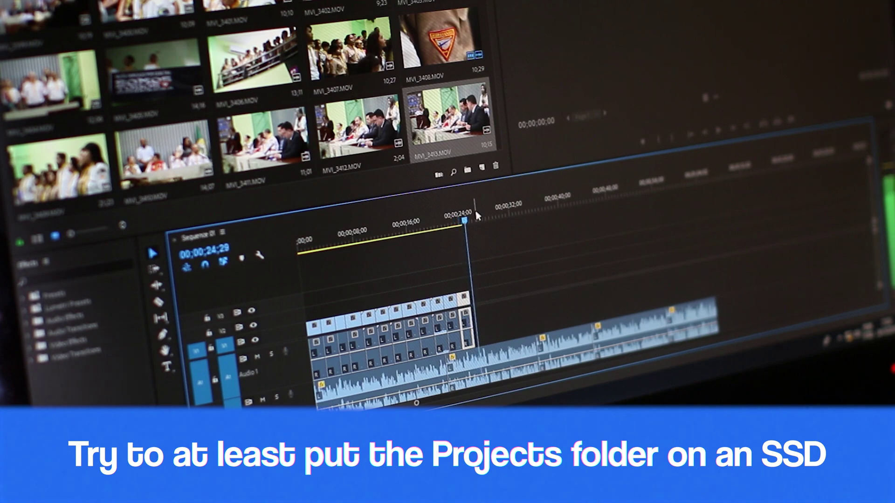
key("space")
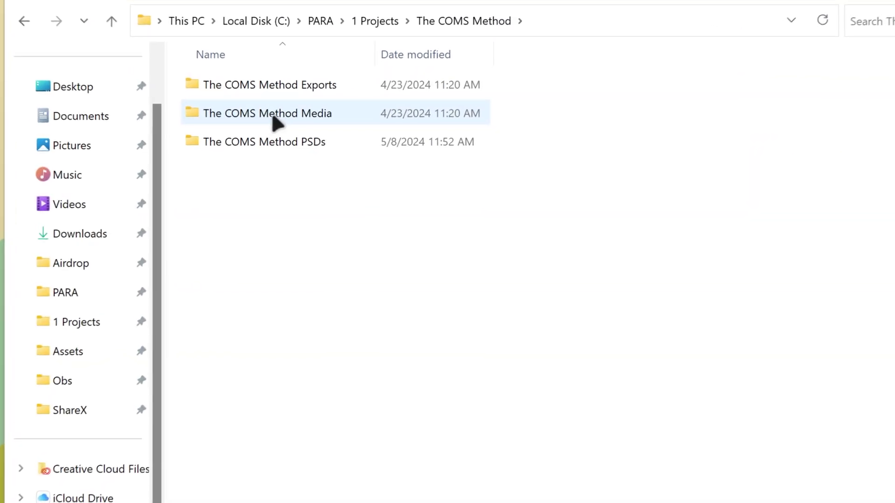
Step: Look inside The COMS Method's Exports, Media and PSDs folders in turn, then select Youtube
left_click(294, 91)
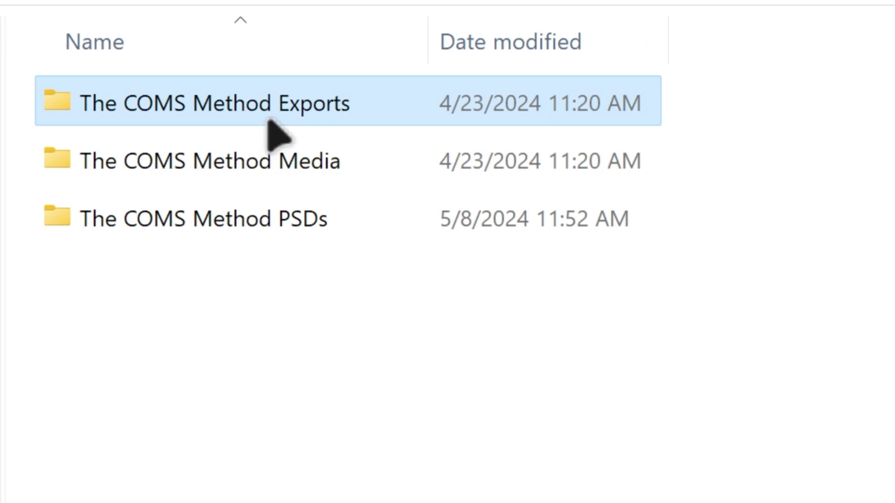
double_click(269, 120)
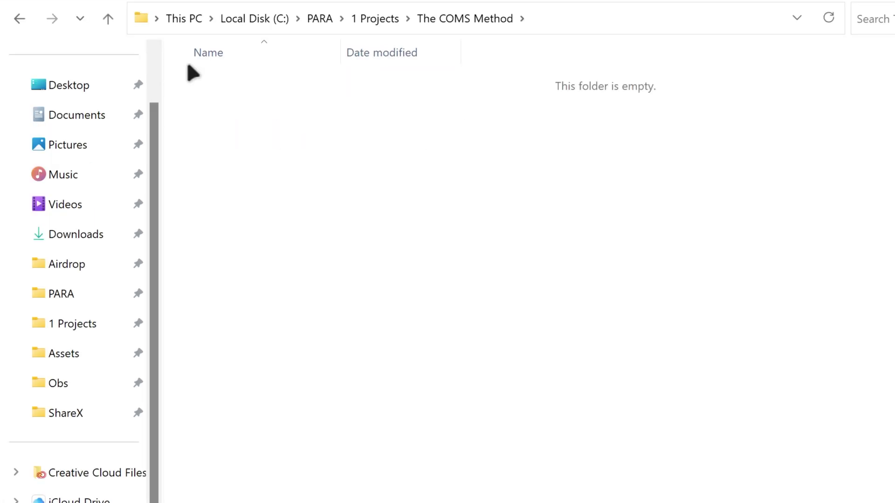
left_click(19, 20)
double_click(223, 118)
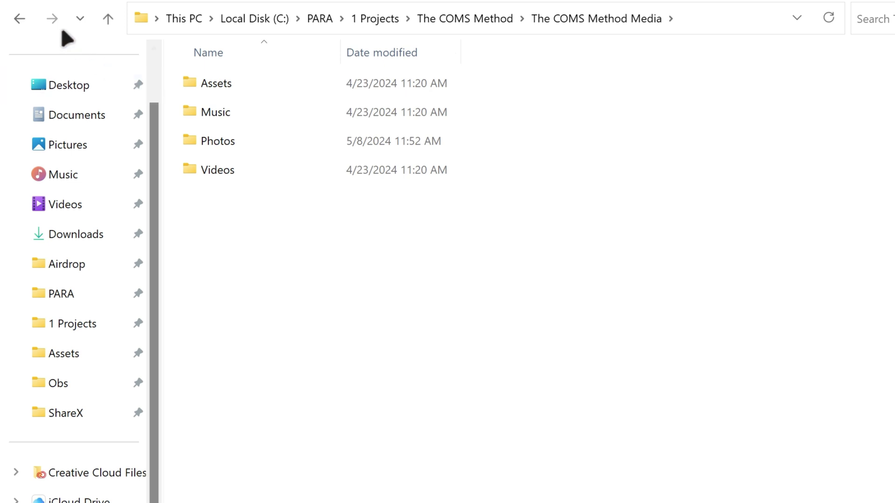
left_click(21, 19)
double_click(209, 140)
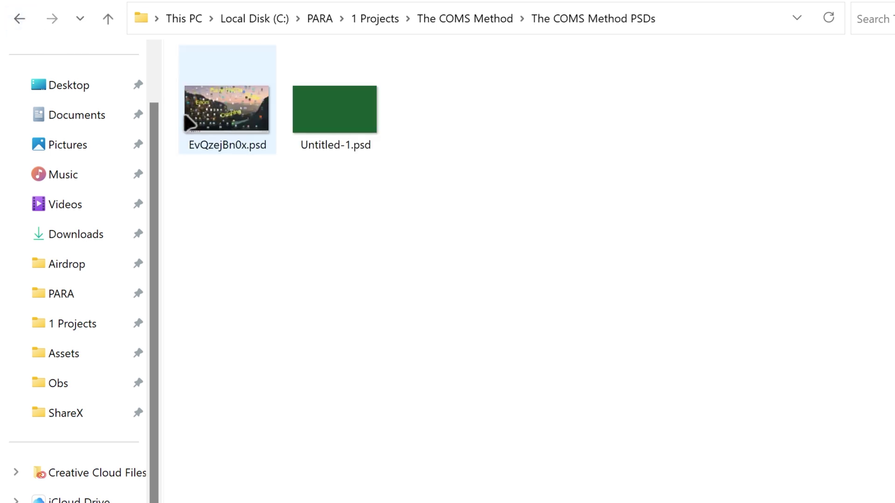
left_click(15, 18)
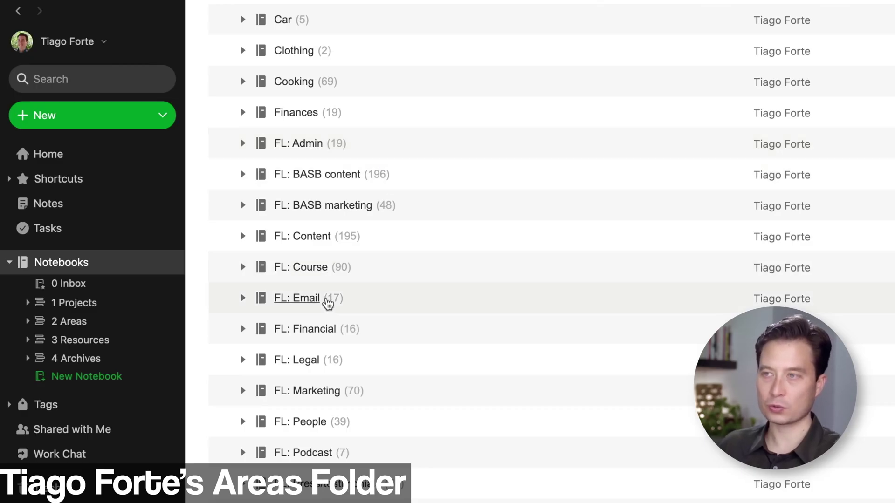
scroll(299, 300, "down", 3)
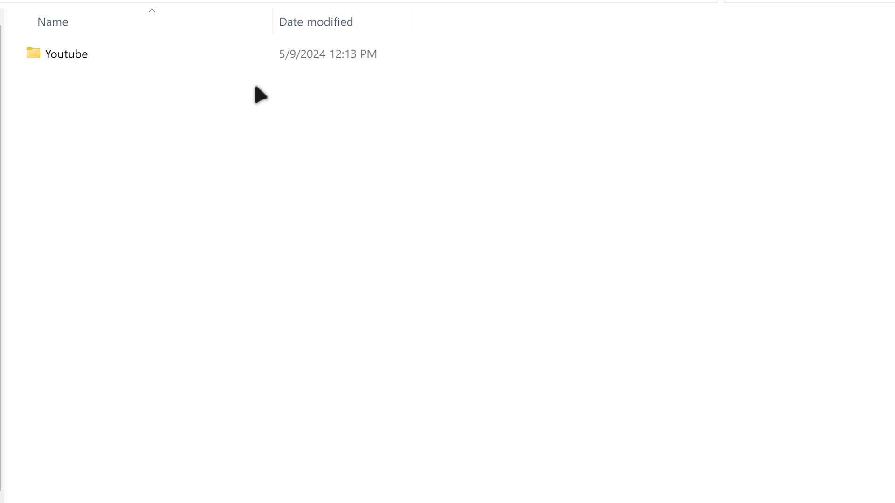
left_click(237, 57)
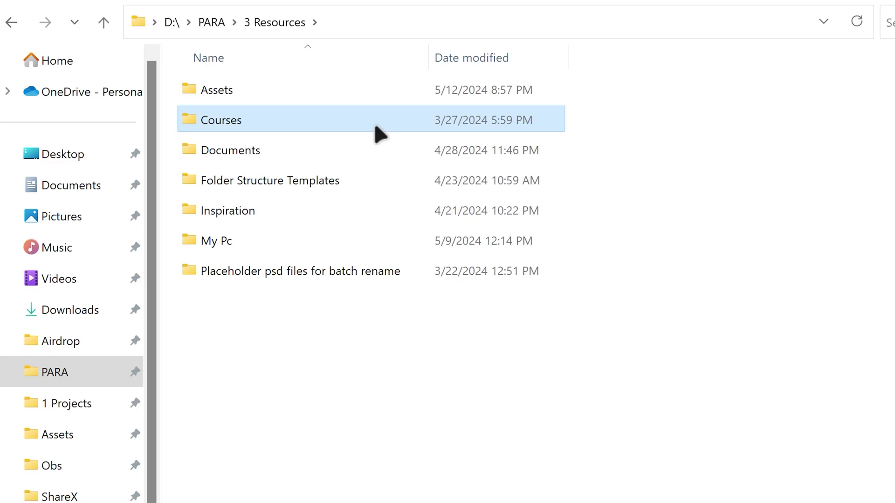
Step: Select the Assets and then the Inspiration folder in D:\PARA\3 Resources
left_click(361, 91)
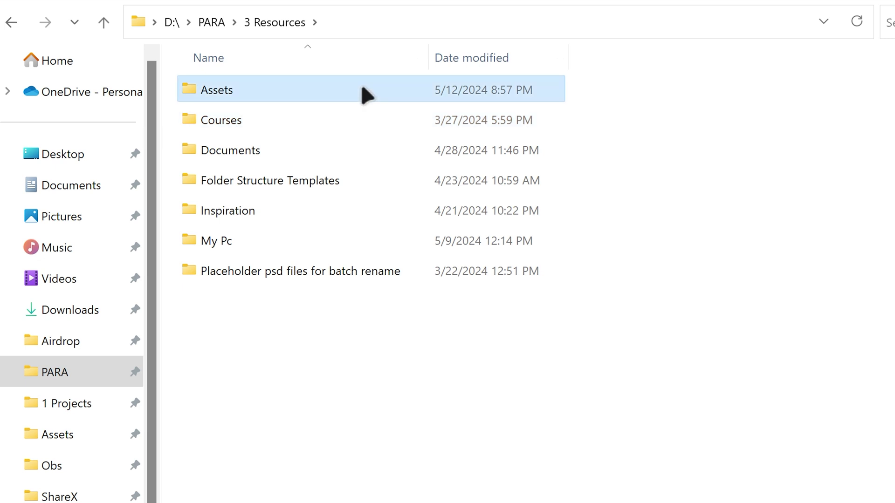
left_click(366, 212)
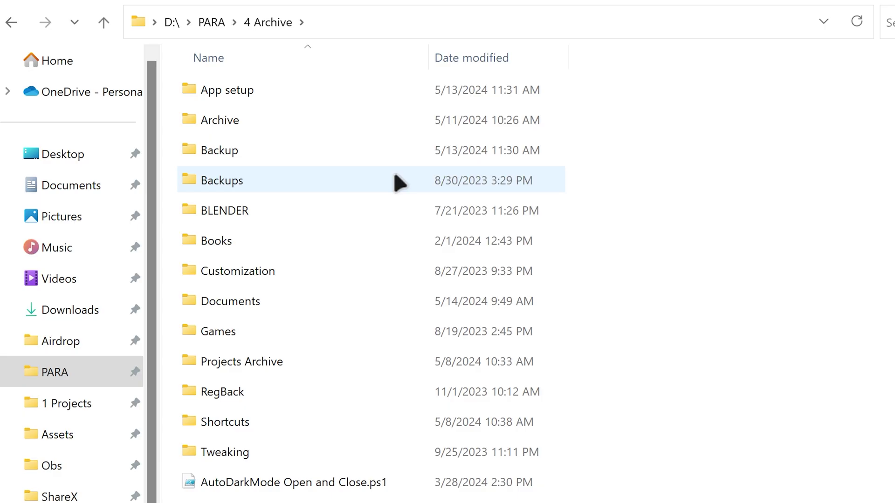
Step: Select folders in D:\PARA\4 Archive, marquee-select everything, deselect, and go up to PARA
left_click(359, 352)
left_click(356, 301)
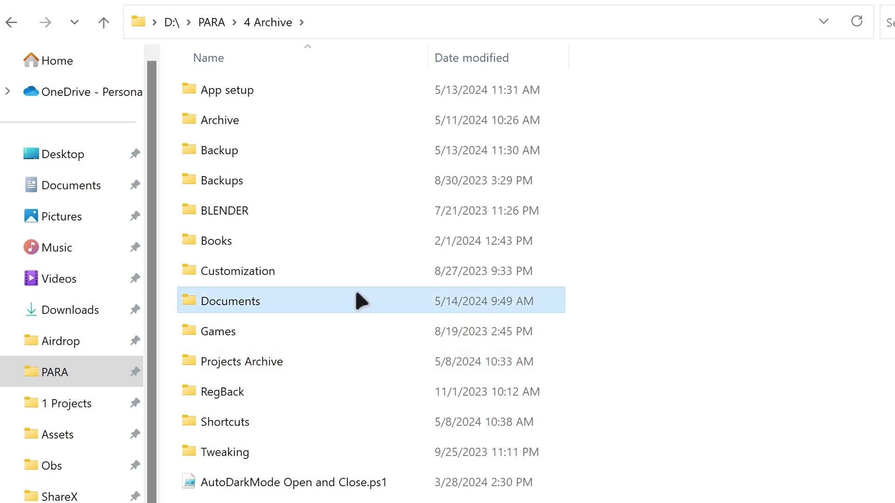
left_click_drag(603, 88, 434, 502)
left_click(433, 502)
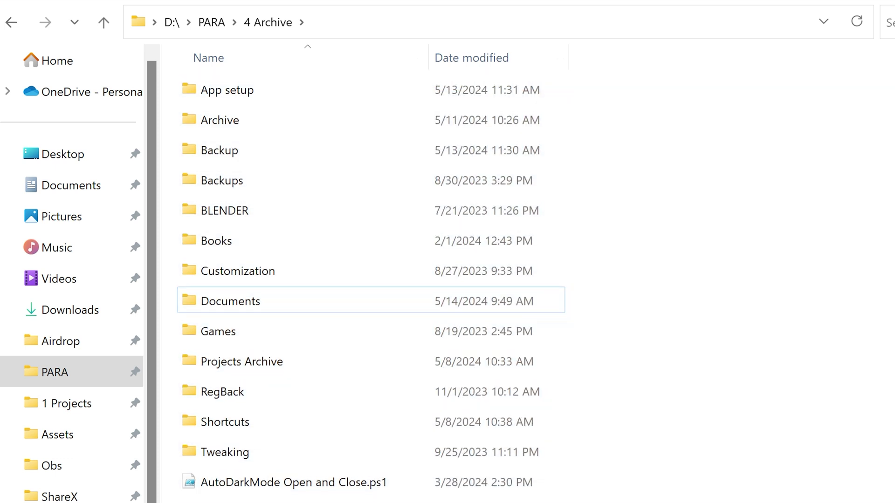
key("alt+Up")
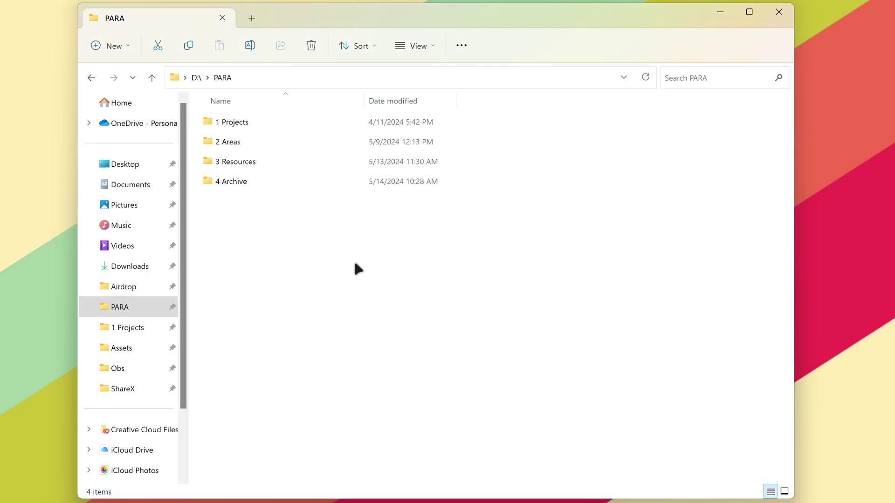
Step: Create a folder named 0 Inbox in D:\PARA, then go to Downloads
key("ctrl+shift+n")
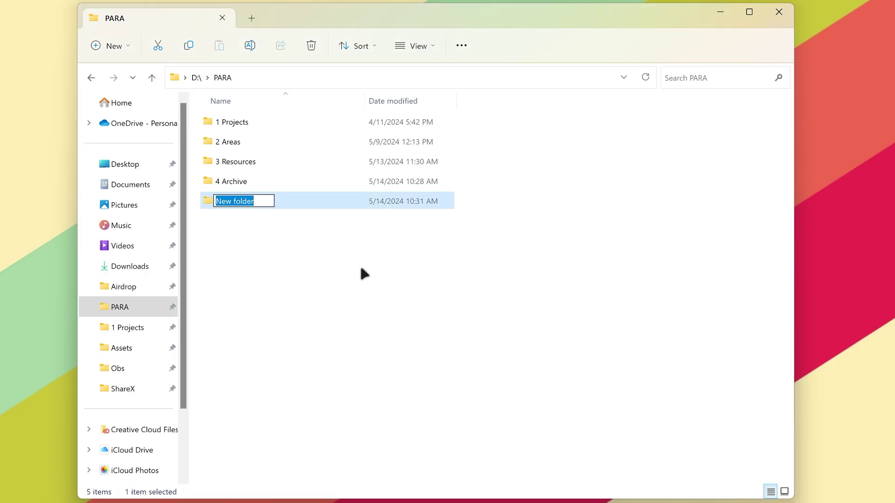
type("0")
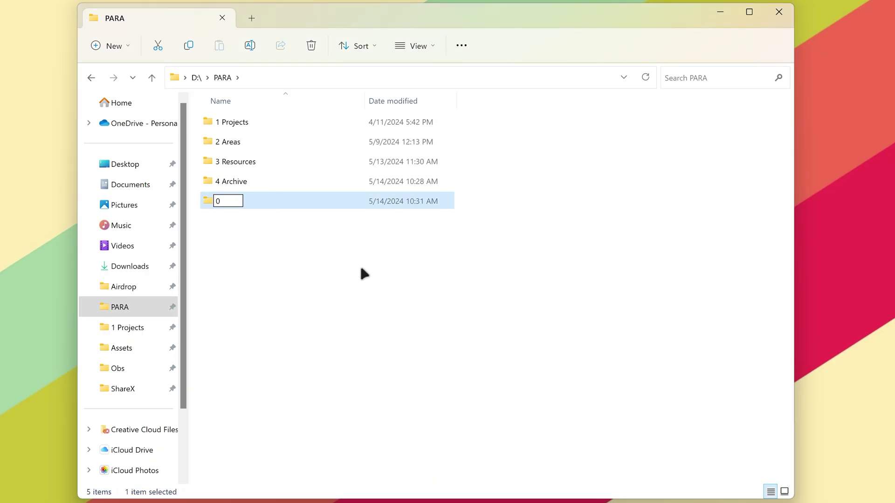
type(" Inbox")
key("Return")
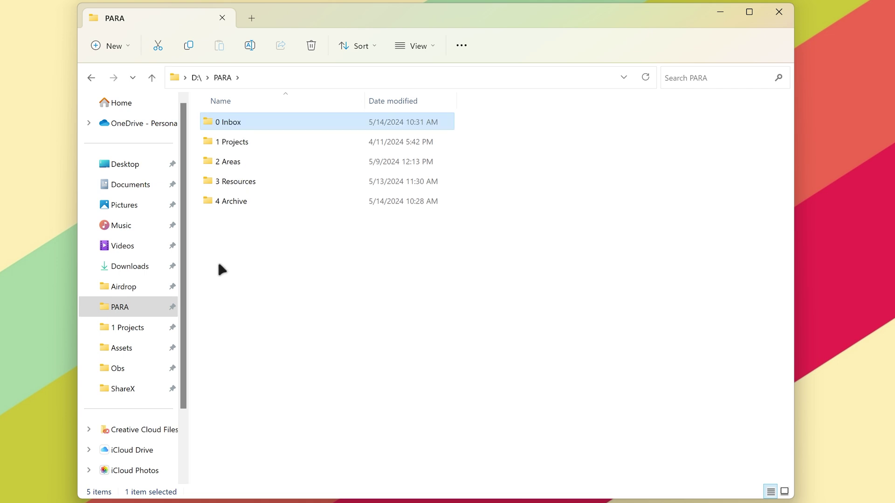
left_click(151, 274)
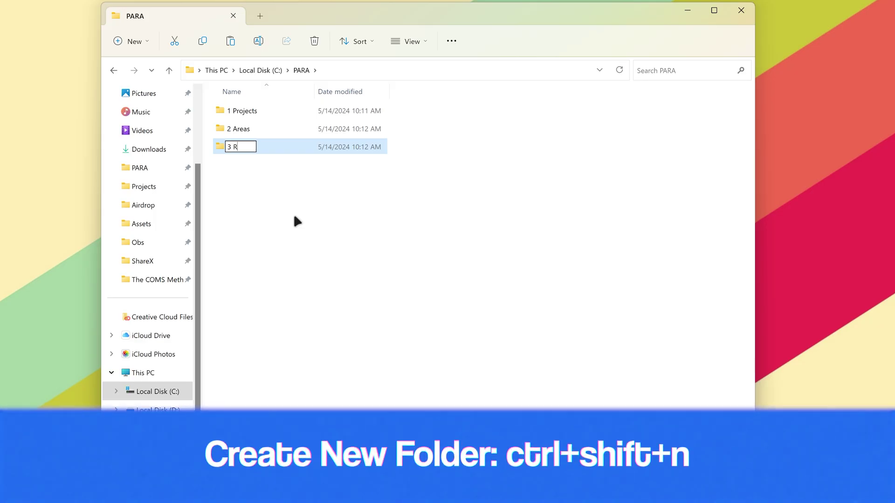
Step: Name the new folder 3 Ressources, start naming 4 Archive, and select the last B Roll clip
type("urces")
key("Return")
left_click(294, 221)
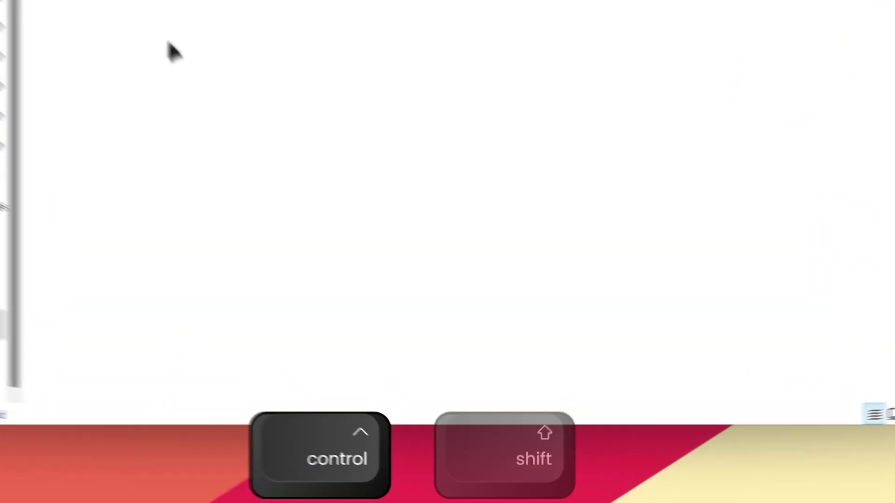
type("4 Ar")
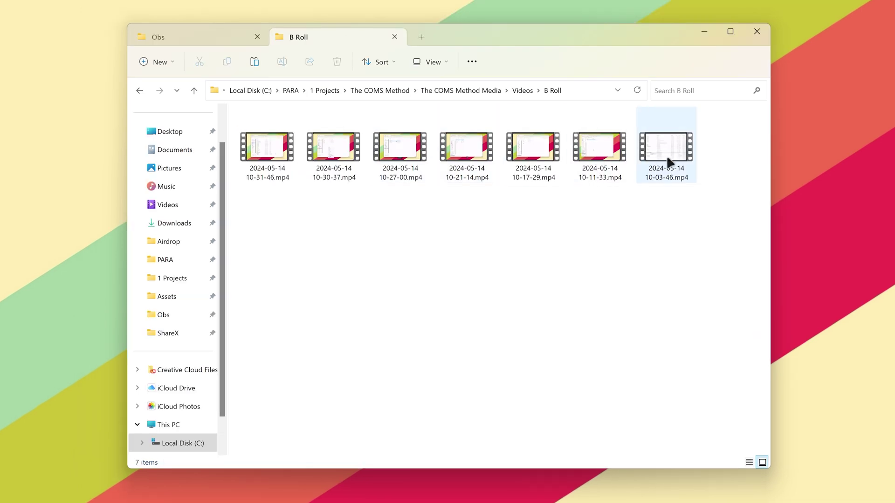
left_click(668, 159)
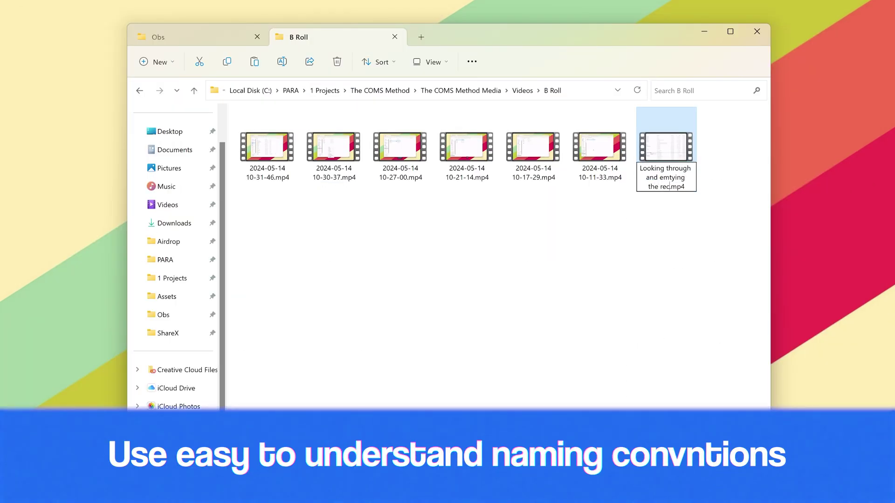
Step: Preview the B Roll clips in the player and rename each descriptively, e.g. Inbox.mp4 and PSDs.mp4
type("ycle bin.mp4")
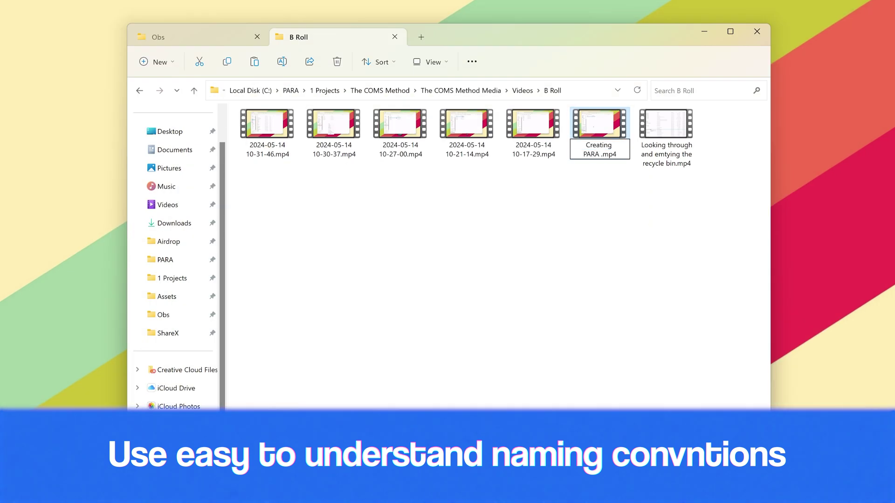
type("folders in SSD drive")
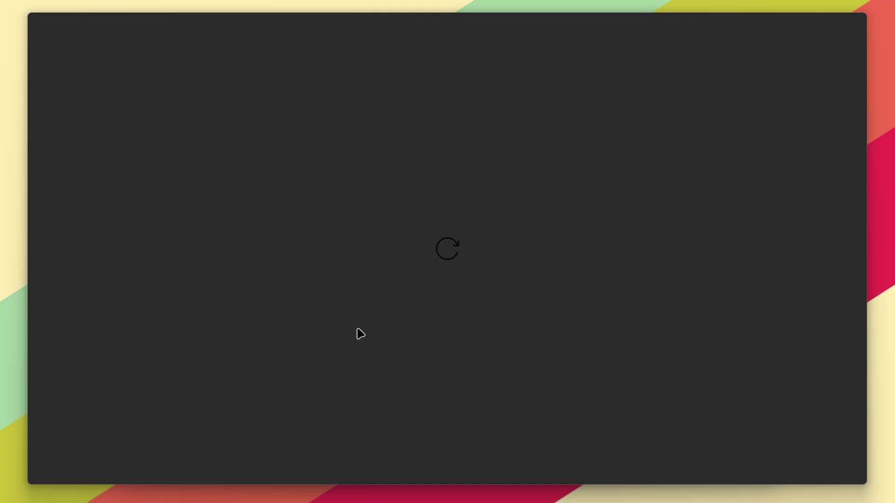
left_click(484, 477)
left_click(738, 476)
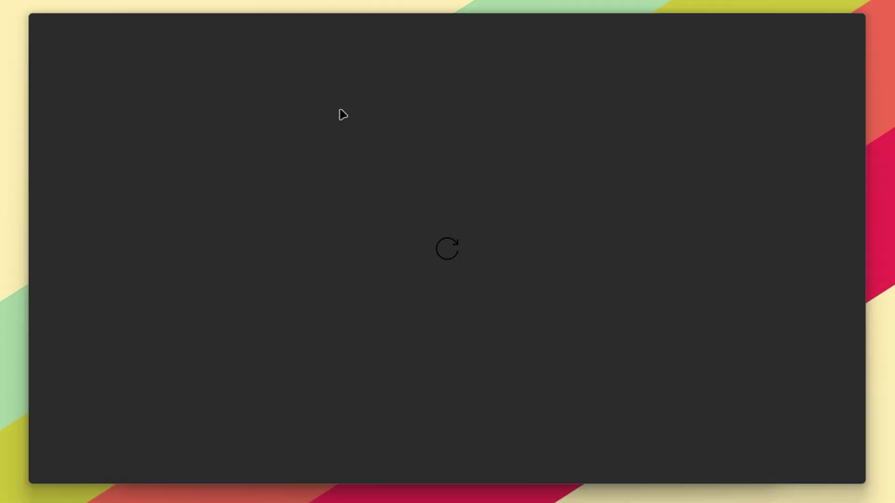
left_click(765, 477)
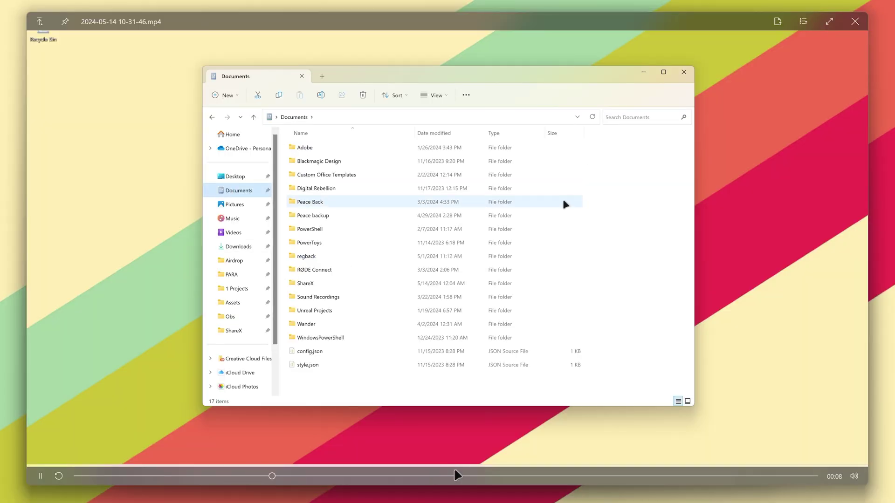
left_click(713, 476)
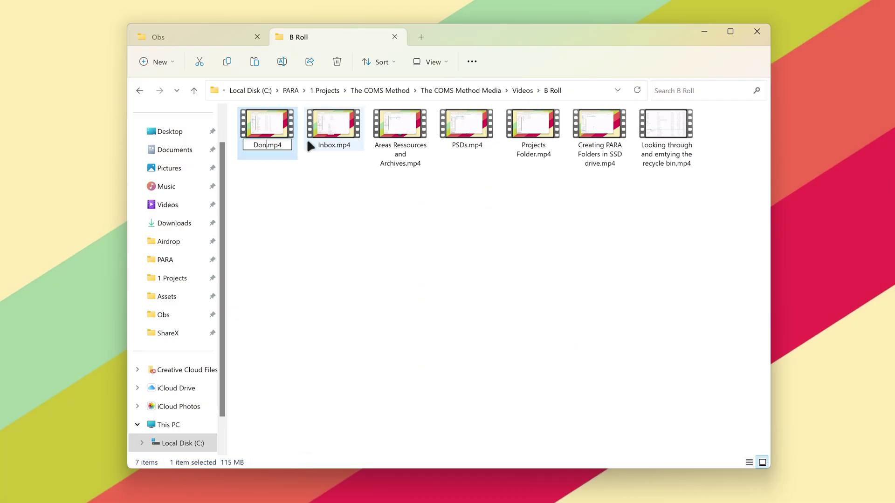
type("'t save in Documents")
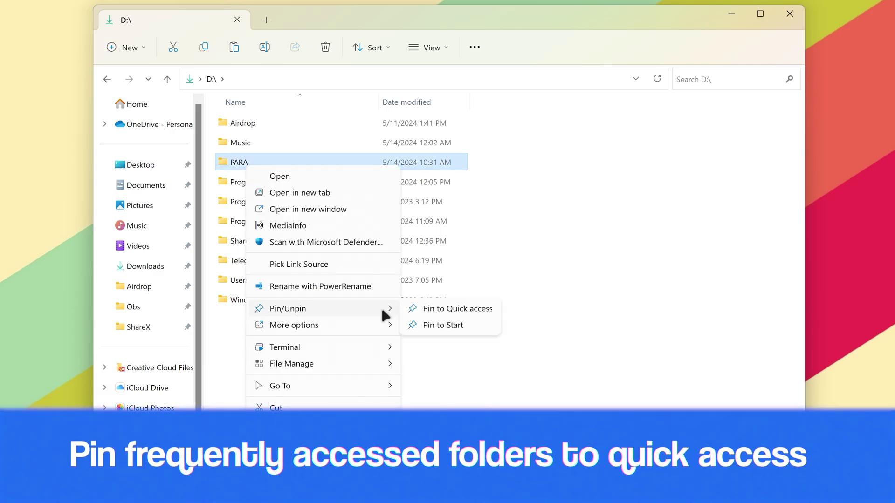
Step: Open D:\PARA and pin the 0 Inbox folder to Quick access
left_click(449, 309)
double_click(292, 159)
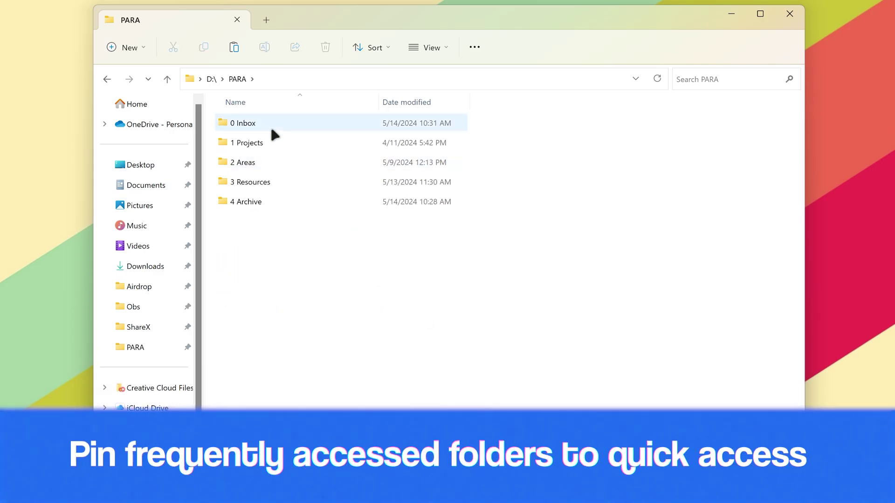
right_click(273, 131)
mouse_move(341, 274)
left_click(487, 274)
Step: Pin 3 Resources\Assets to Quick access and return to the PARA folder
double_click(334, 182)
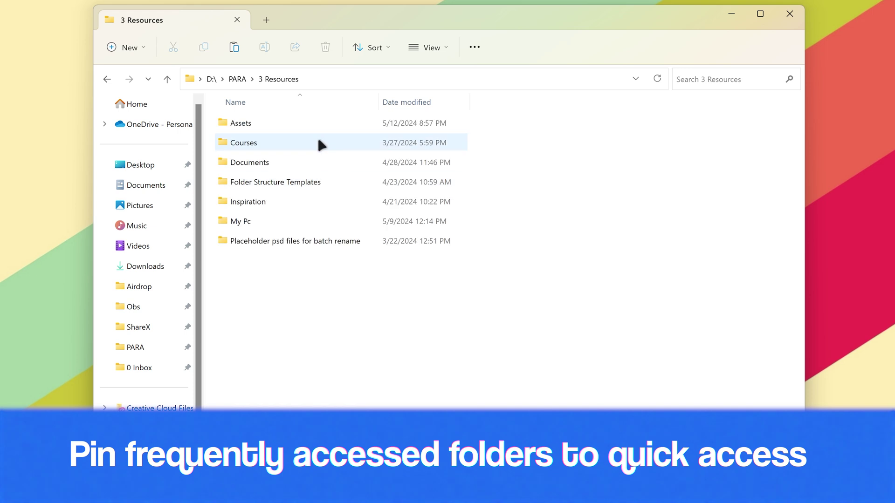
right_click(300, 123)
mouse_move(362, 267)
left_click(487, 273)
left_click(106, 79)
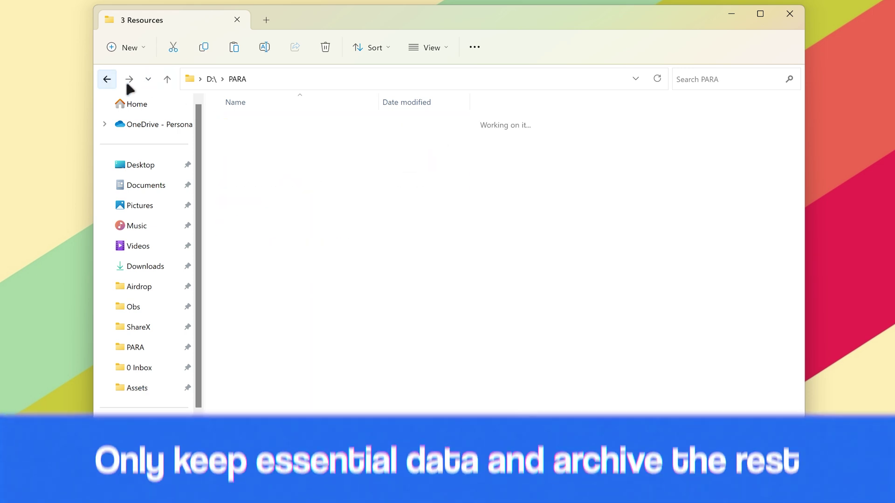
double_click(241, 143)
key("alt+Left")
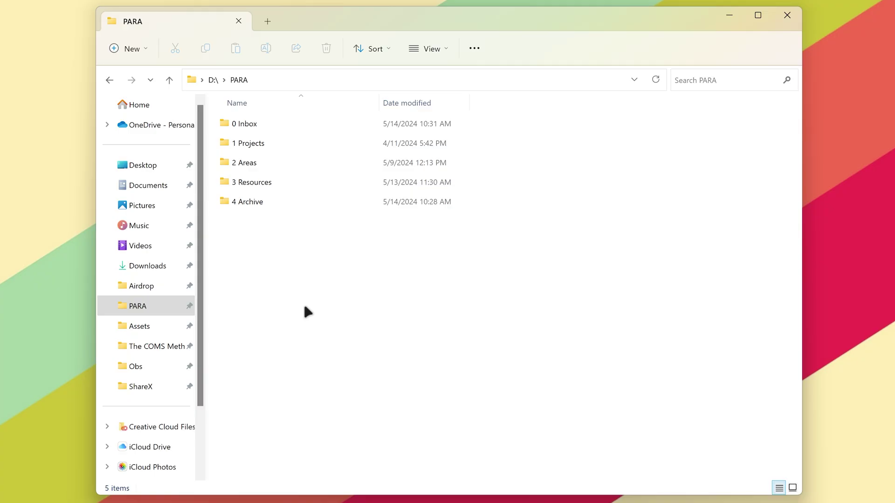
Step: Open 3 Resources > Assets and look through its Photo folder's Backgrounds
double_click(266, 183)
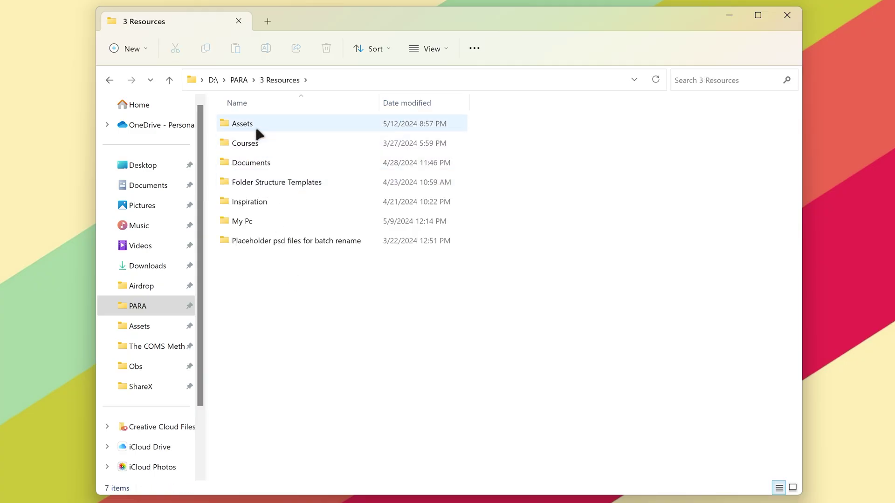
left_click(255, 123)
double_click(253, 117)
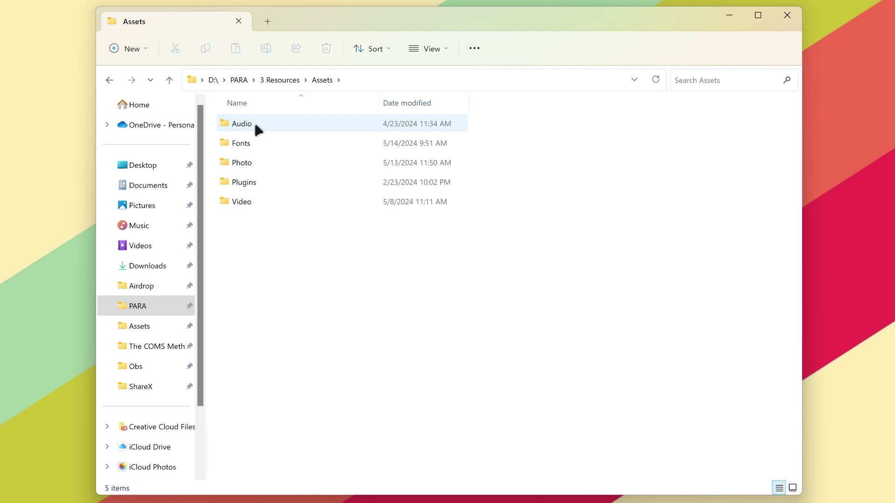
left_click(270, 201)
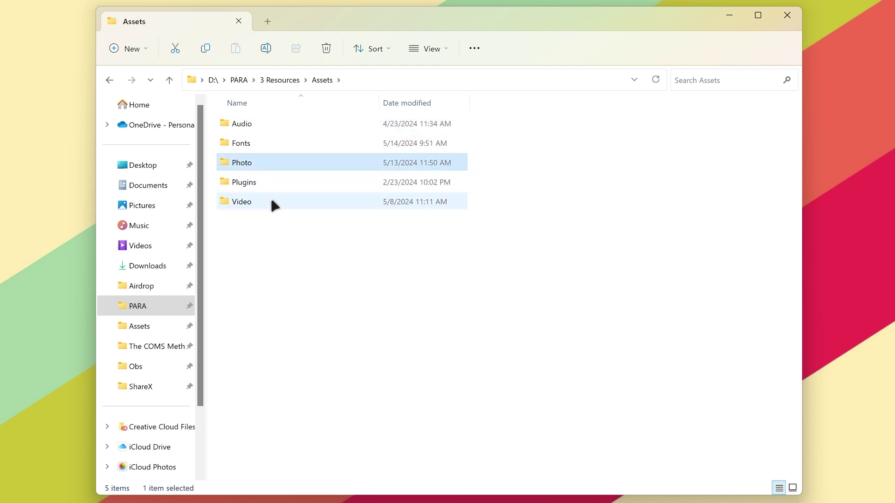
left_click(261, 124)
left_click(264, 143)
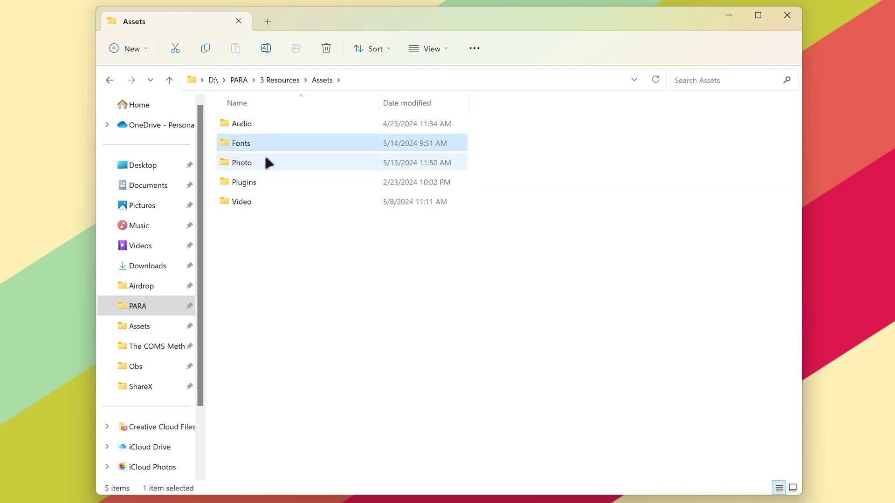
double_click(265, 158)
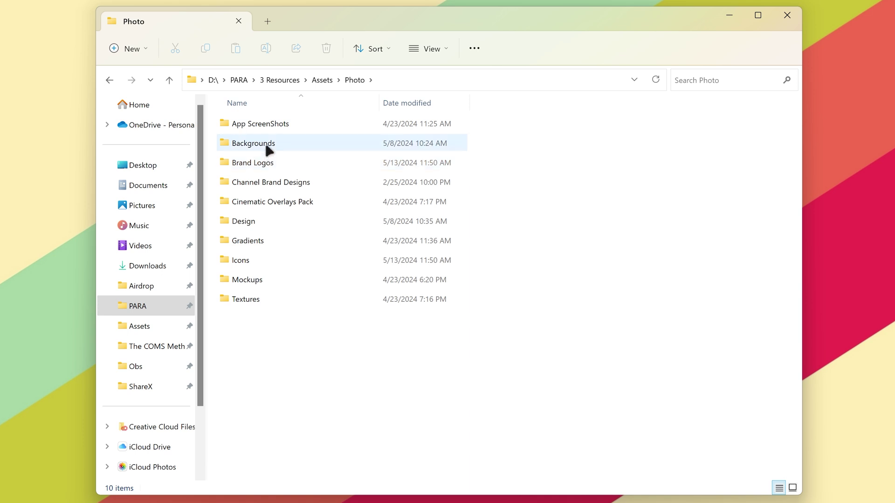
left_click(268, 148)
key("alt+Left")
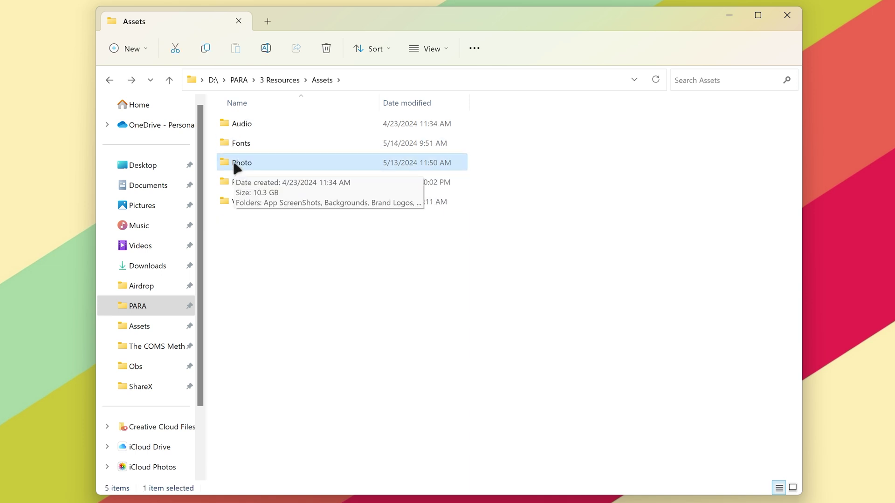
Step: Browse the Assets Video folder, selecting B Roll Library and Luts through Stock Footage
double_click(243, 204)
key("alt+Left")
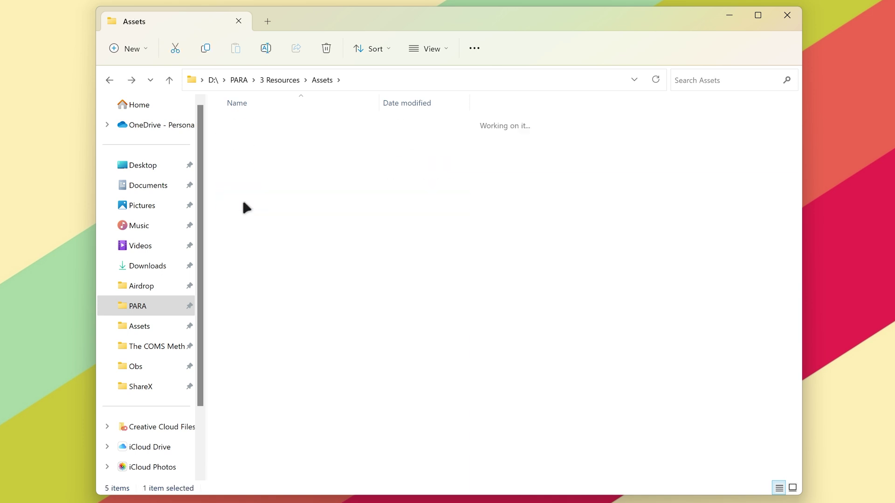
key("alt+Right")
left_click(257, 145)
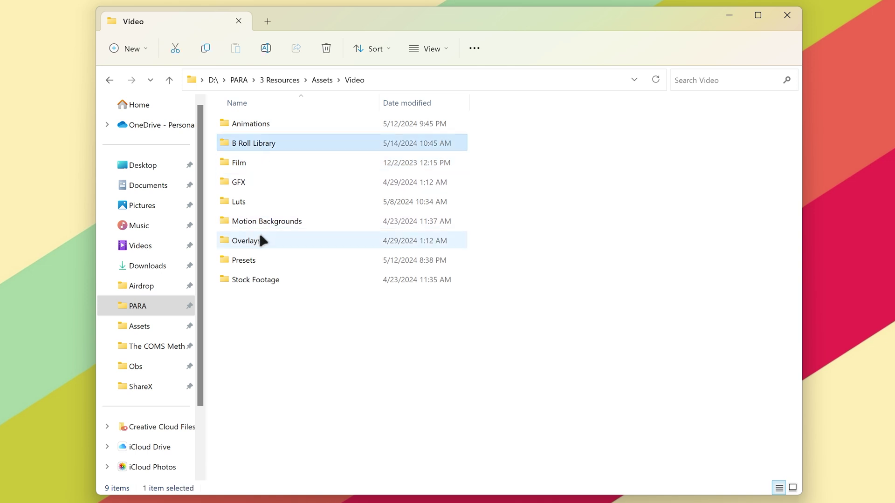
left_click_drag(259, 231, 254, 159)
key("alt+Left")
Step: Check the Audio folder's Music and SoundEffects, then open the Fonts folder
double_click(277, 123)
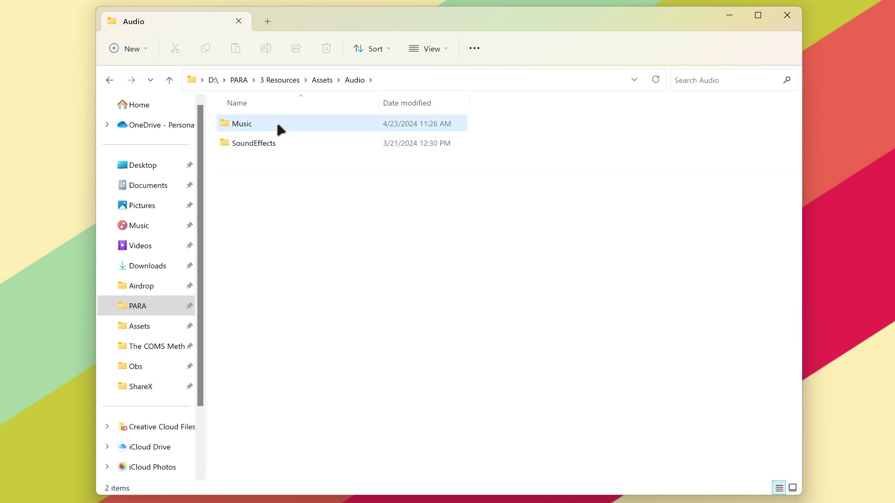
left_click(277, 125)
left_click(280, 143)
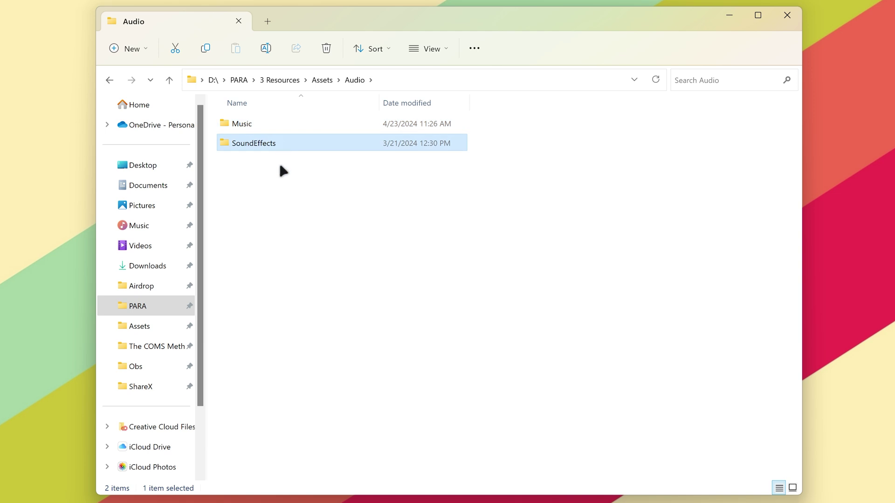
key("alt+Left")
double_click(258, 144)
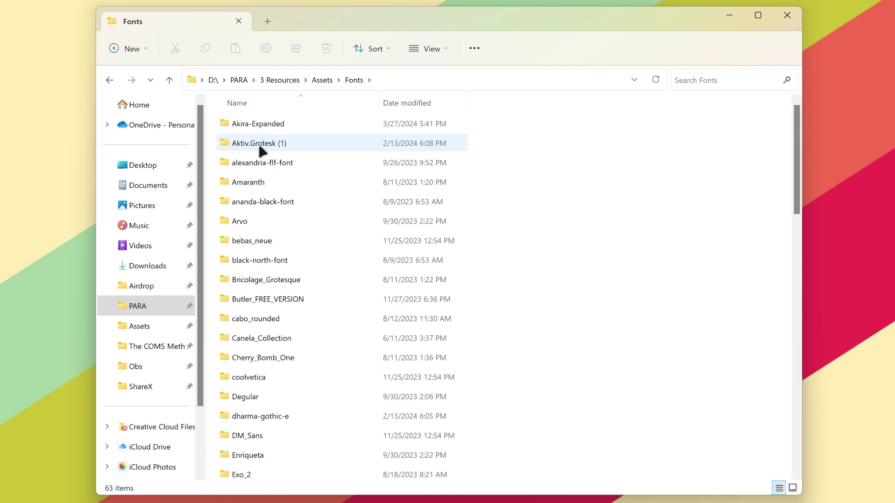
scroll(261, 150, "down", 10)
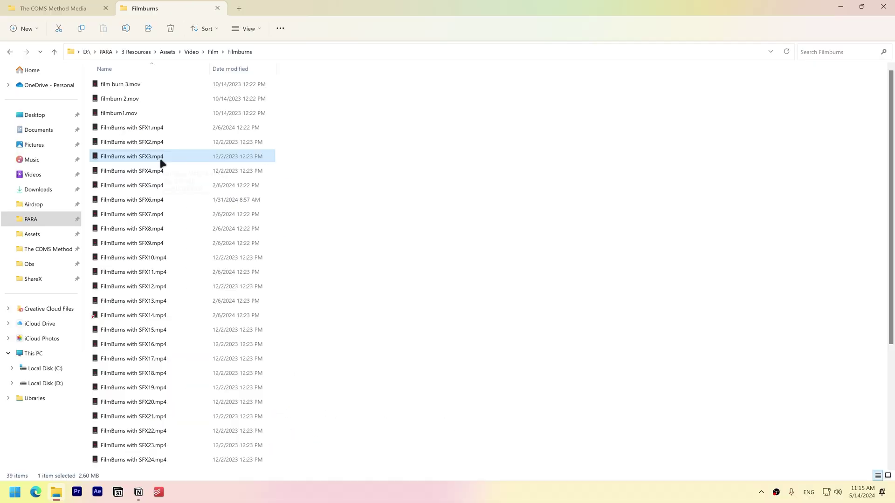
Step: Copy FilmBurns with SFX3.mp4 into The COMS Method Media Assets and Notion, then drag Assets toward the navigation pane
key("ctrl+c")
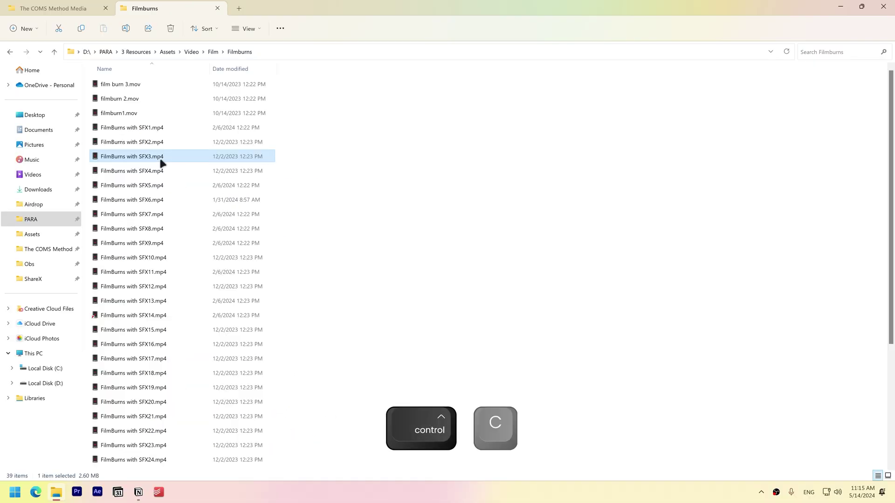
left_click(68, 10)
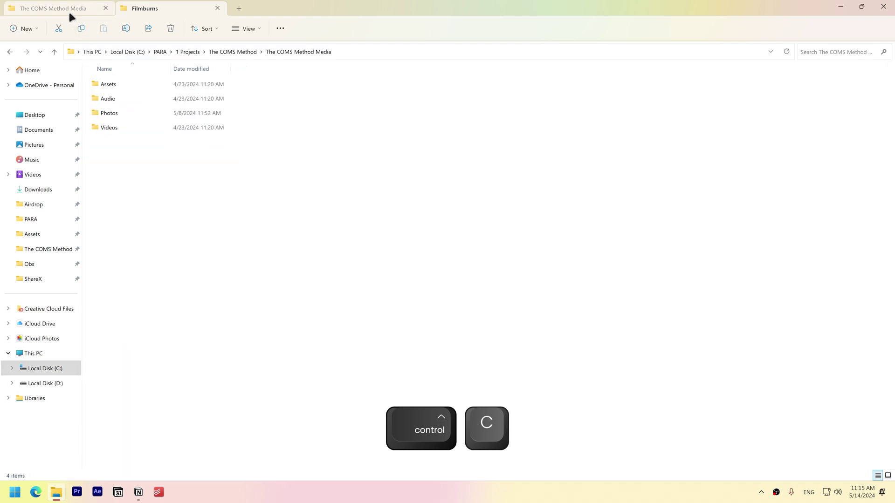
double_click(107, 84)
key("ctrl+v")
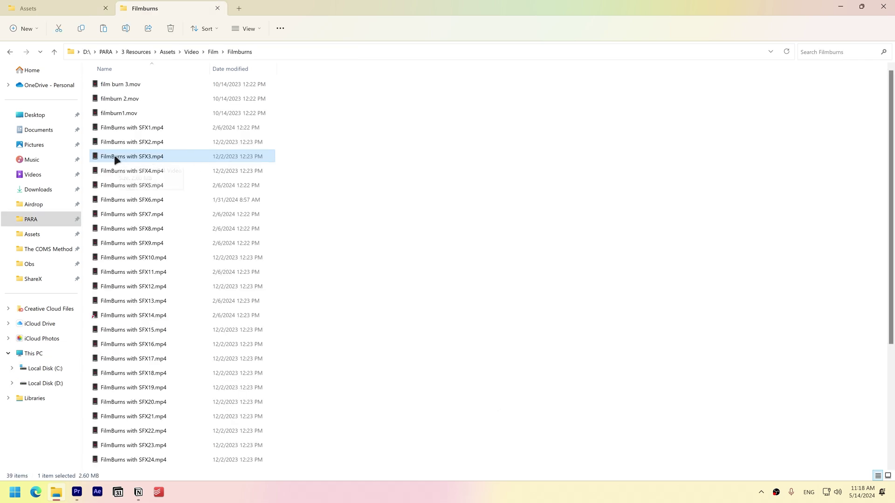
left_click_drag(115, 160, 140, 427)
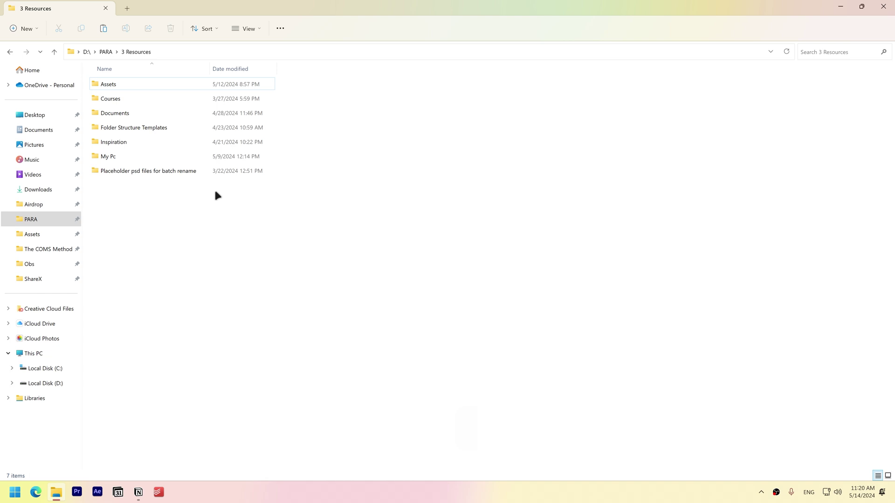
left_click(177, 85)
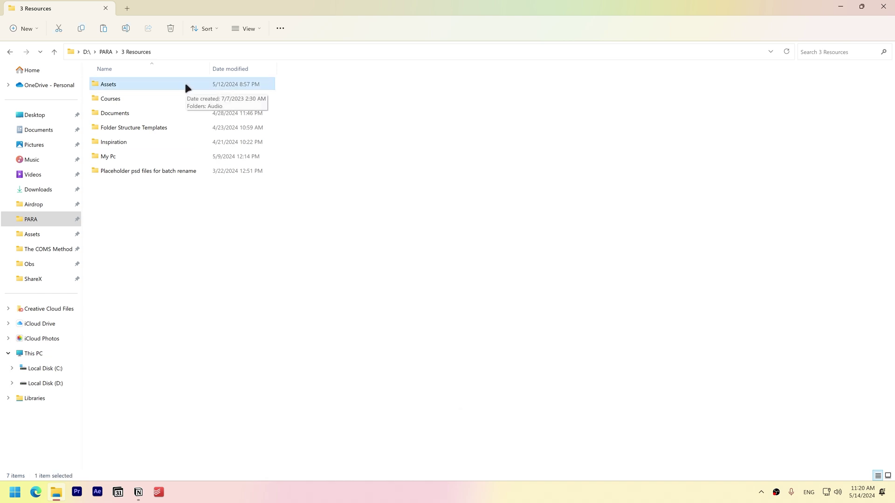
left_click_drag(187, 88, 65, 343)
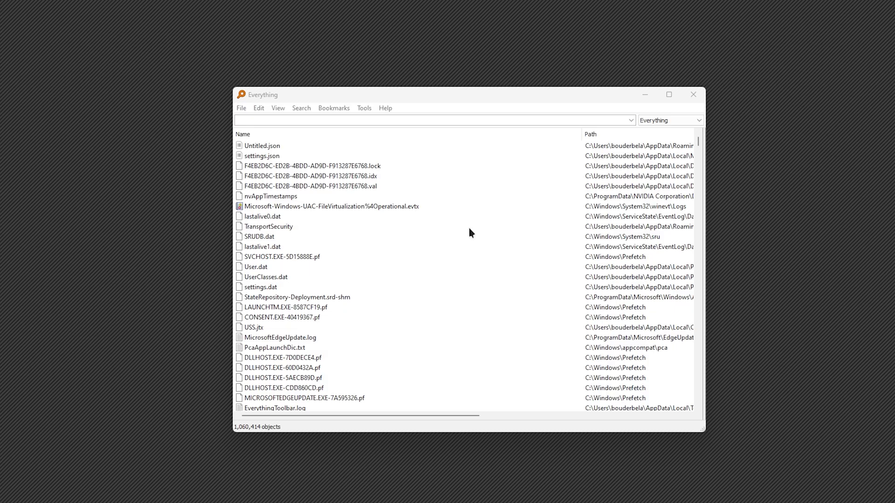
Step: Search Everything for /Assets texture and pick a Texturelab texture thumbnail
left_click(289, 121)
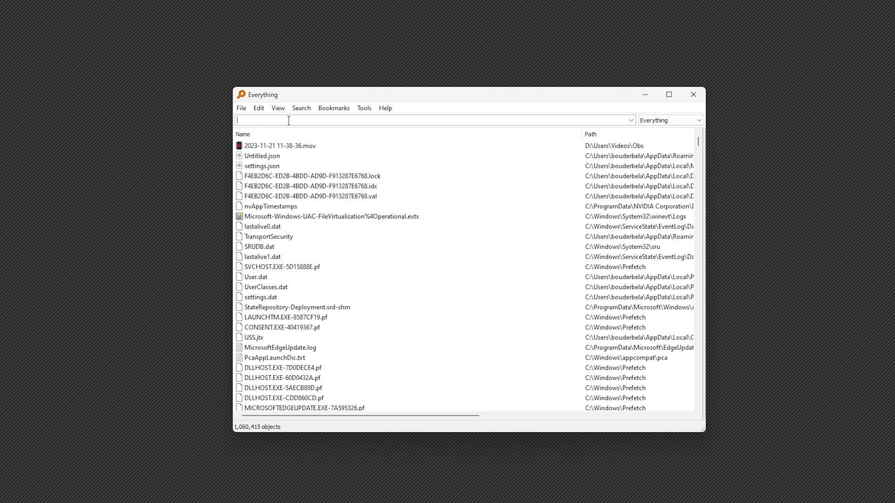
type("Search")
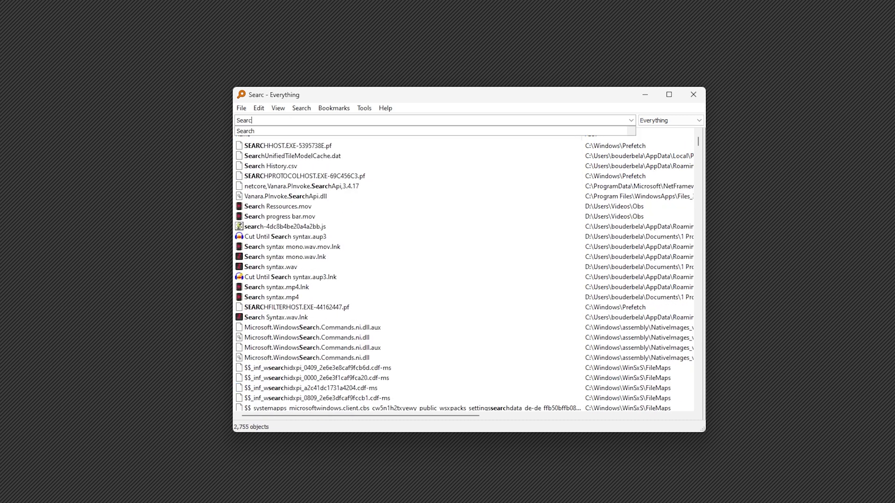
key("Down")
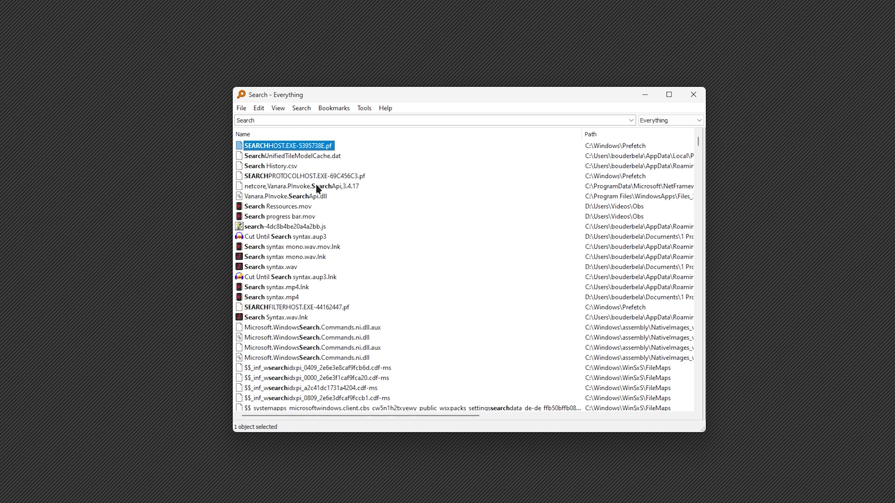
mouse_move(316, 187)
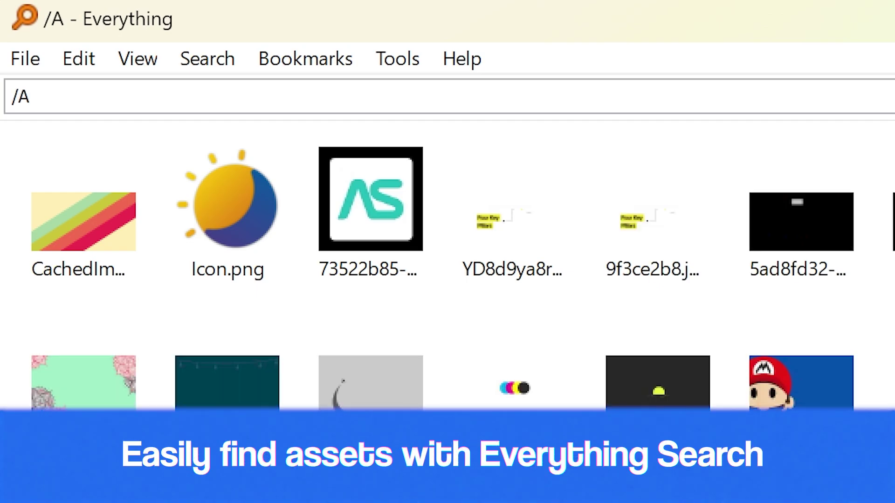
type("ssets texture")
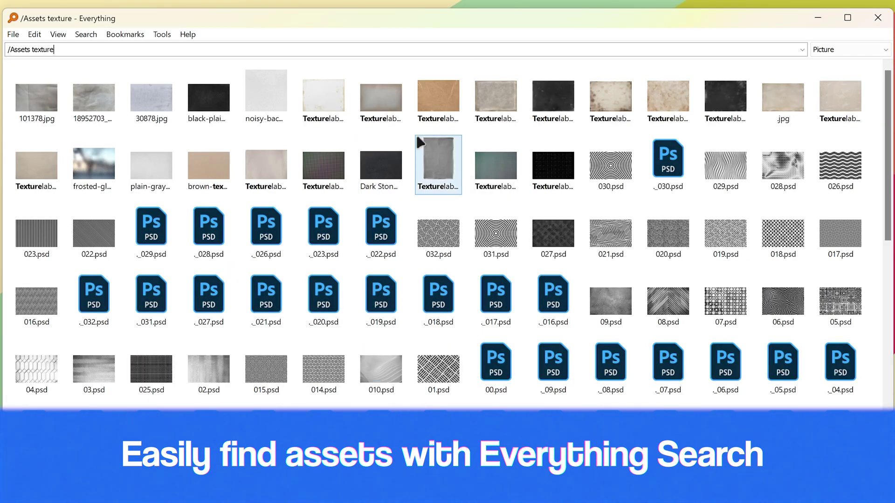
left_click(495, 158)
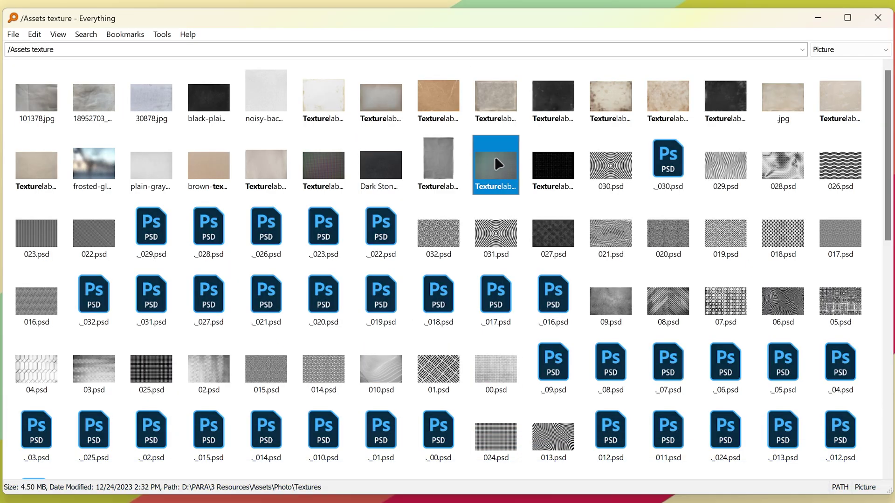
scroll(559, 210, "down", 3)
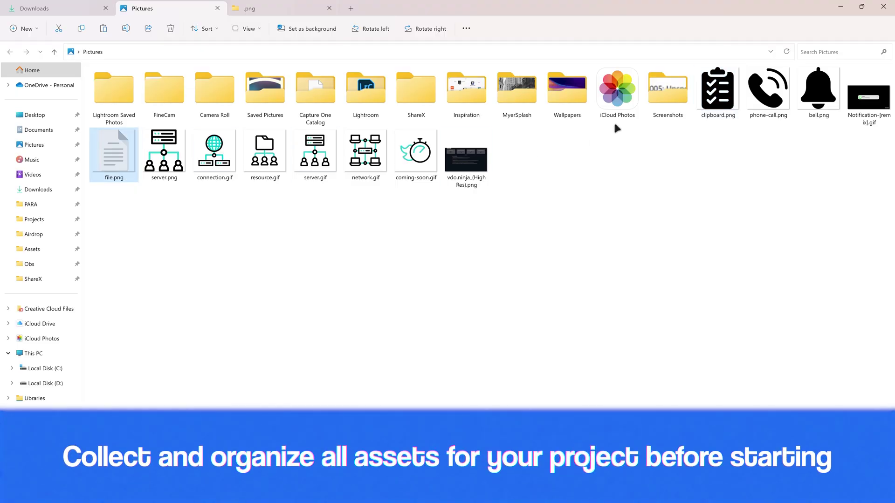
Step: Move the PNG icons from Pictures into Icons\.png and the GIF icons into Icons\Animated
left_click(696, 109)
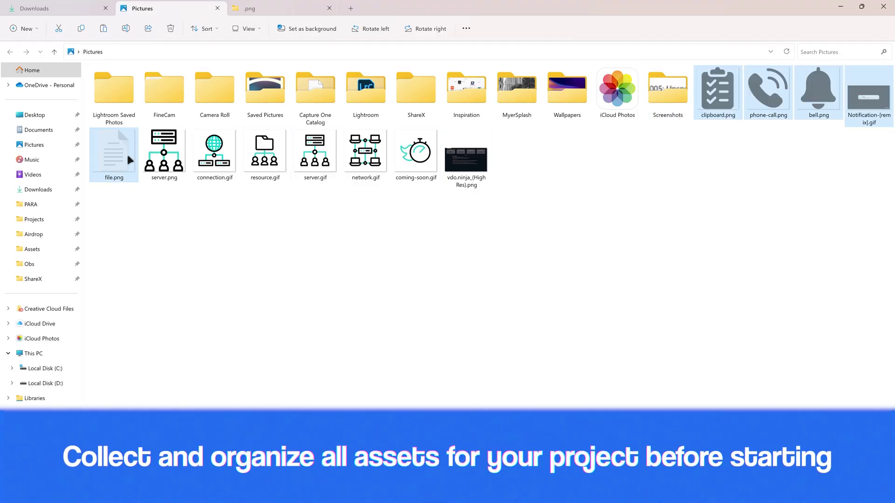
left_click(250, 8)
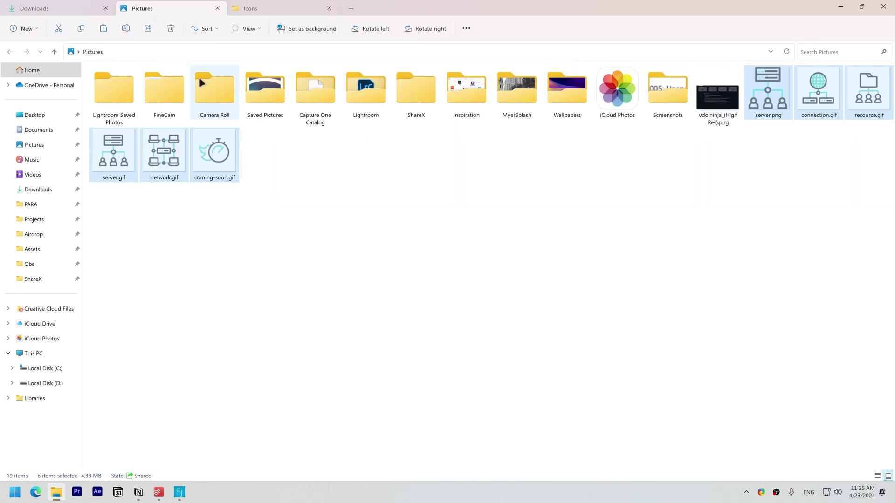
left_click_drag(217, 148, 184, 104)
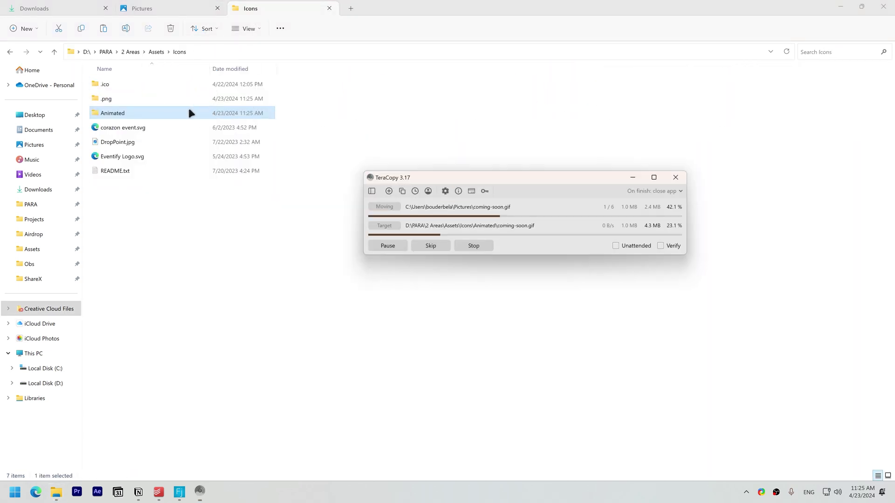
left_click(188, 9)
left_click(715, 126)
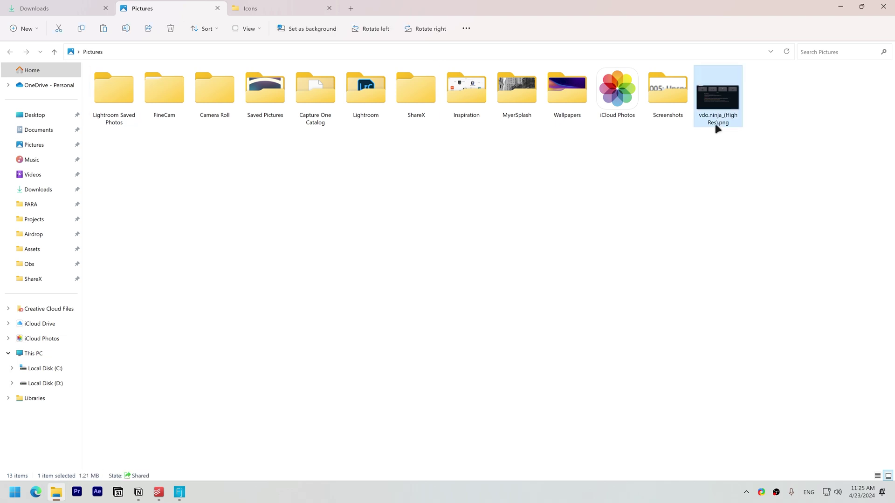
left_click(284, 8)
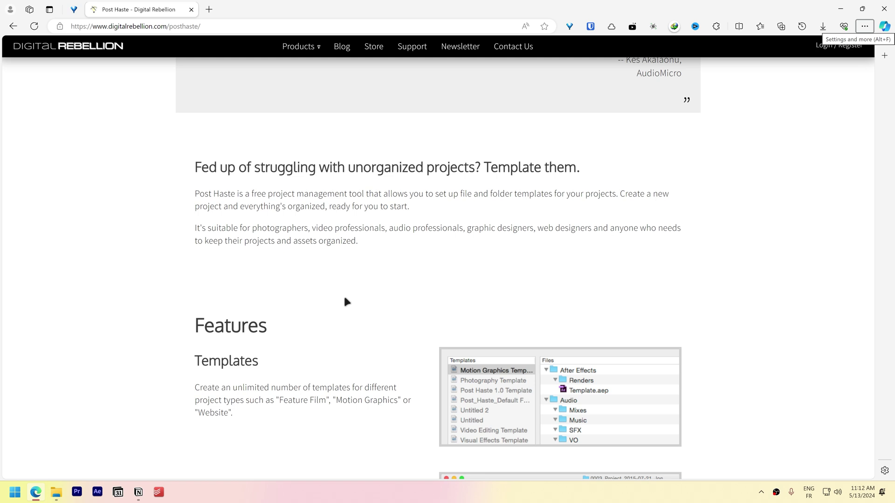
Step: Scroll the Post Haste page down to its Features section about templates
scroll(345, 298, "down", 5)
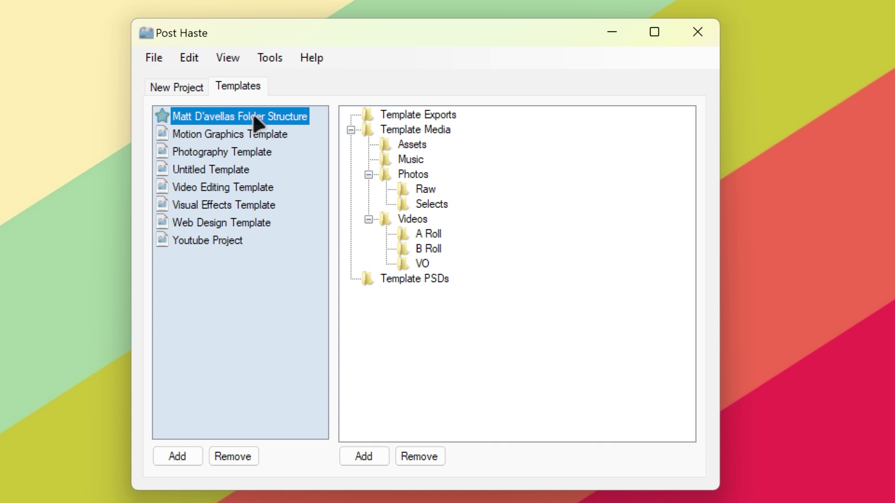
Step: Import the three project folders as the template's folder structure and keep the 2024-05-13 date format
left_click(363, 456)
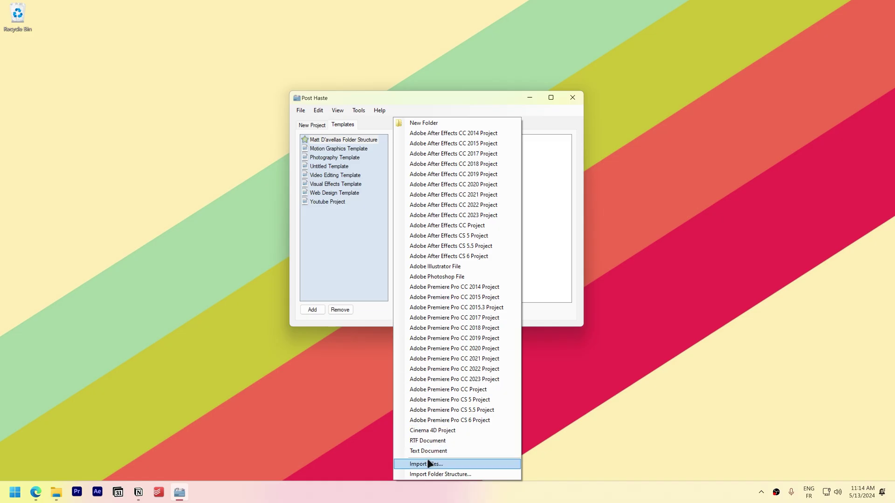
left_click(432, 474)
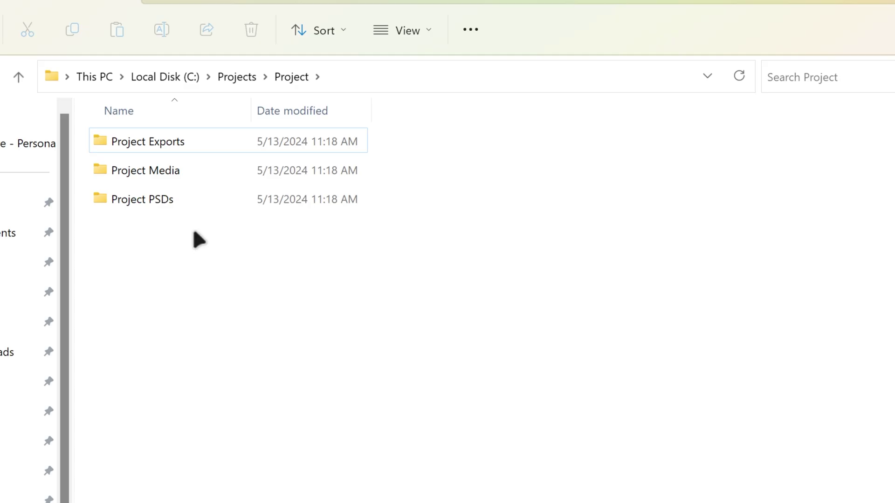
left_click_drag(197, 238, 157, 140)
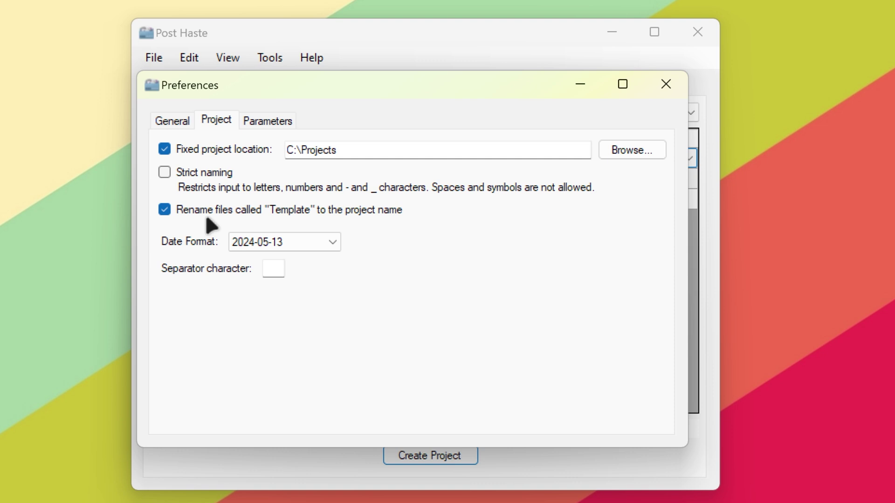
left_click(300, 242)
left_click(219, 125)
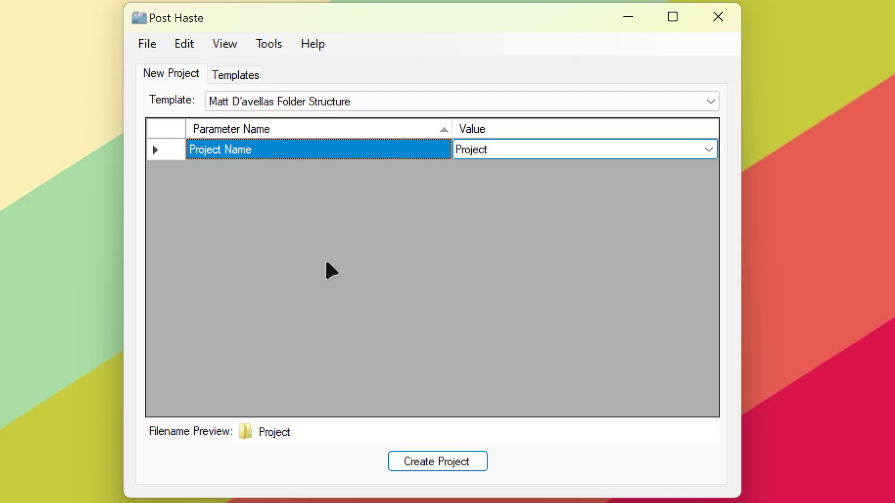
Step: In Preferences > Parameters, replace the empty Number parameter with a new Date parameter and confirm the folder-structure template
left_click(186, 45)
left_click(192, 65)
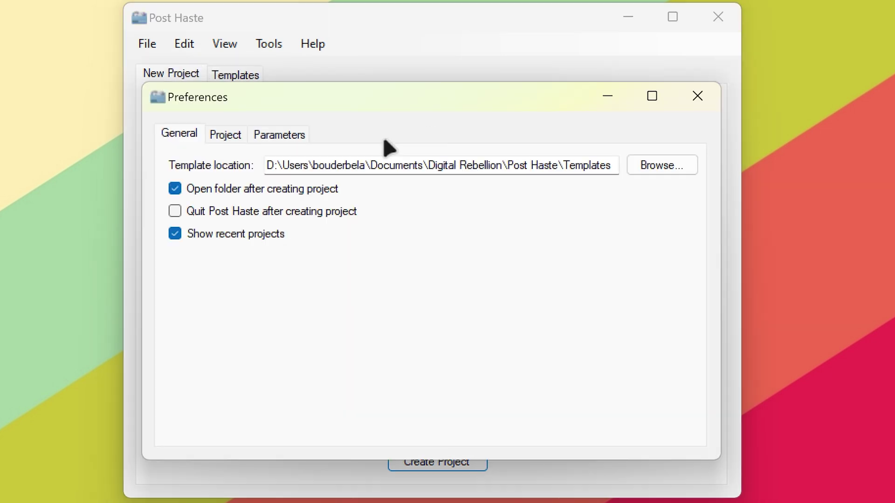
left_click(289, 133)
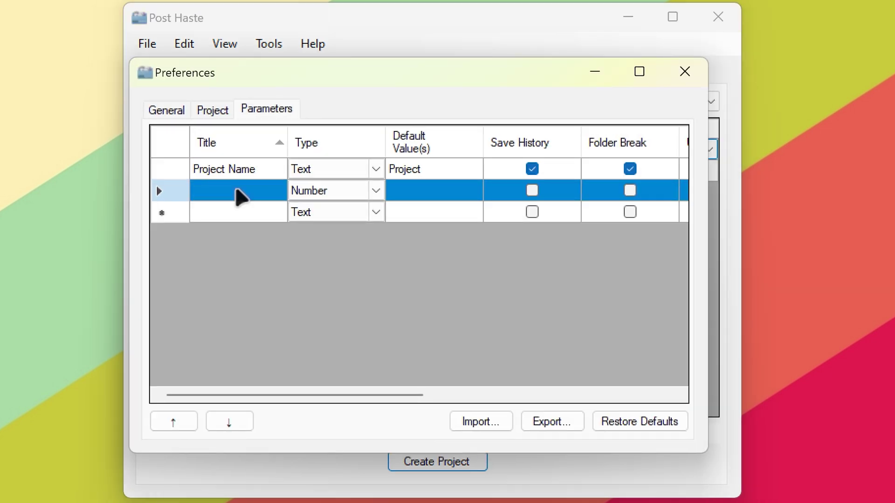
key("Delete")
left_click(236, 186)
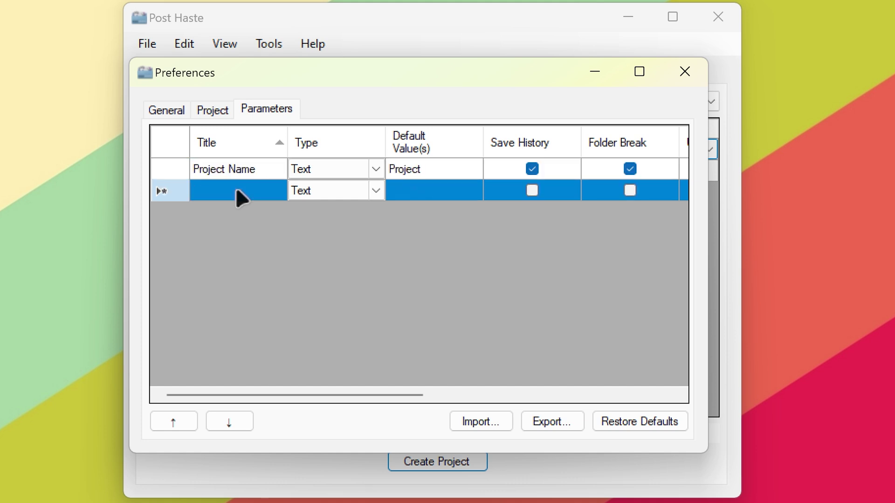
left_click(376, 191)
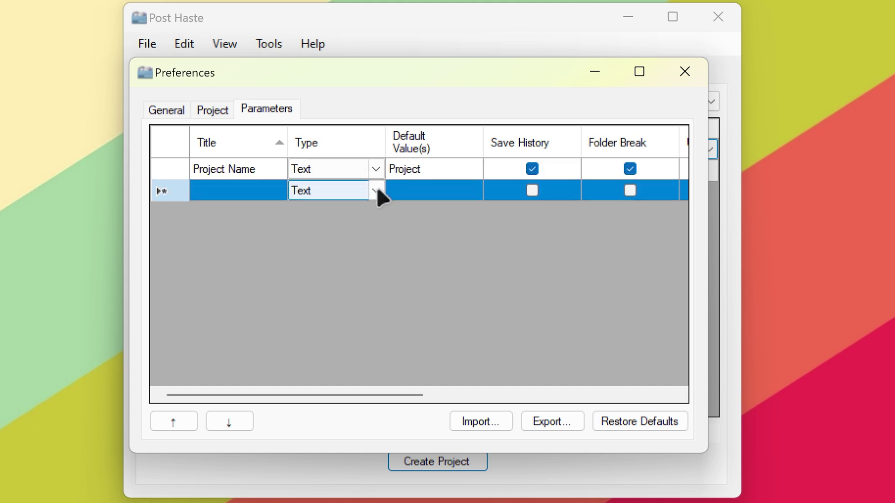
left_click(377, 191)
left_click(344, 241)
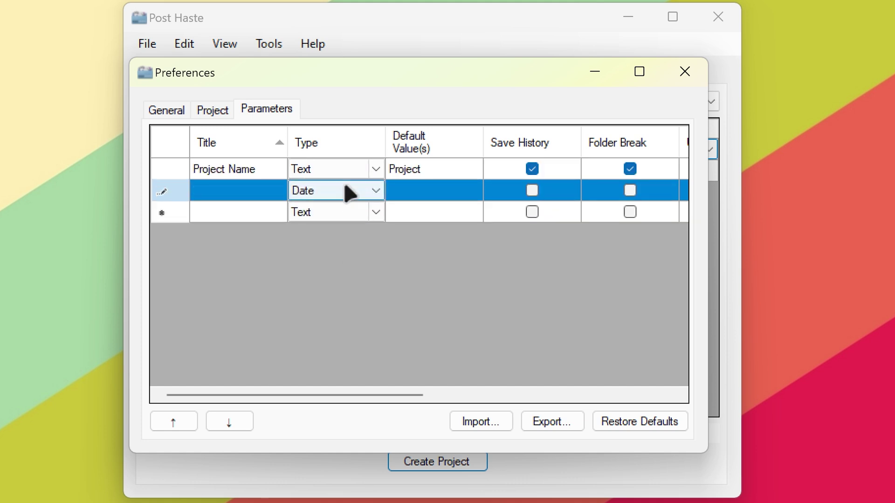
left_click(378, 210)
key("Escape")
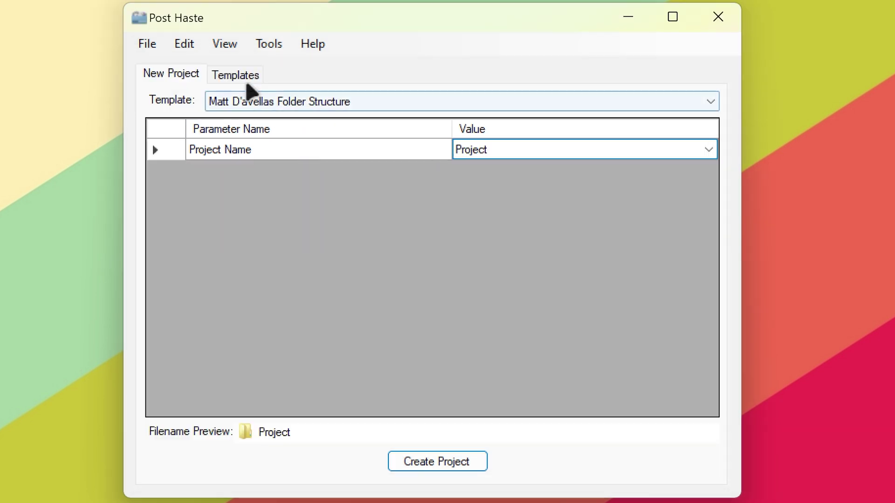
left_click(252, 104)
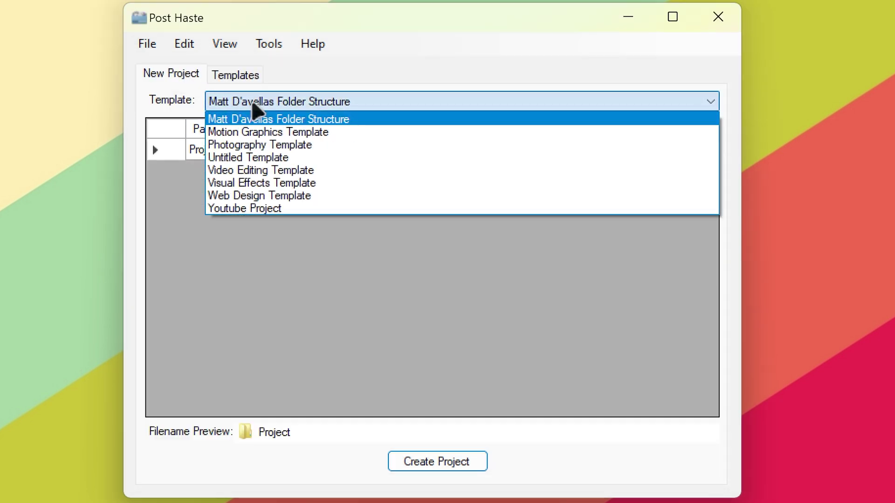
left_click(252, 104)
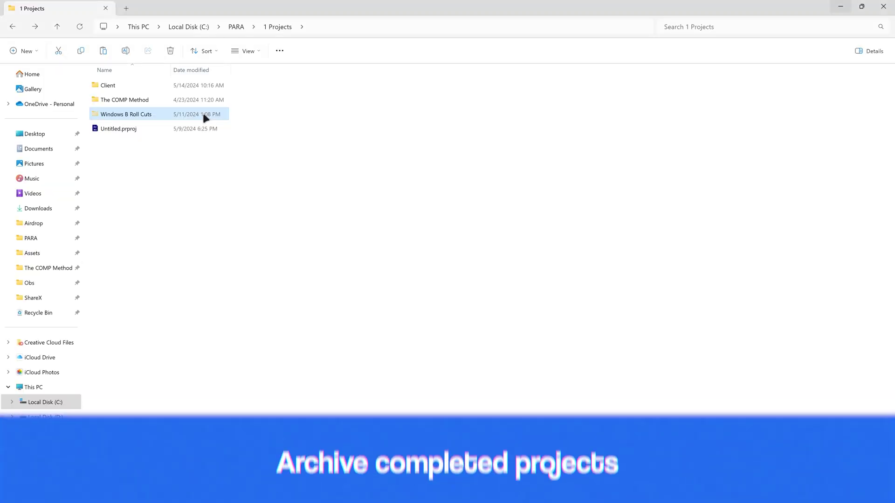
Step: Paste the Windows B Roll Cuts folder into D:\PARA\4 Archive\Projects Archive
left_click(43, 240)
double_click(119, 142)
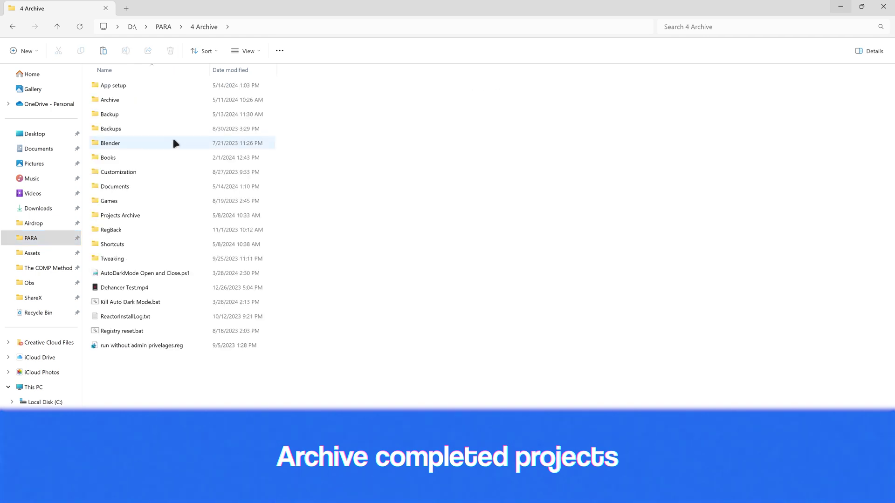
double_click(157, 214)
key("ctrl+v")
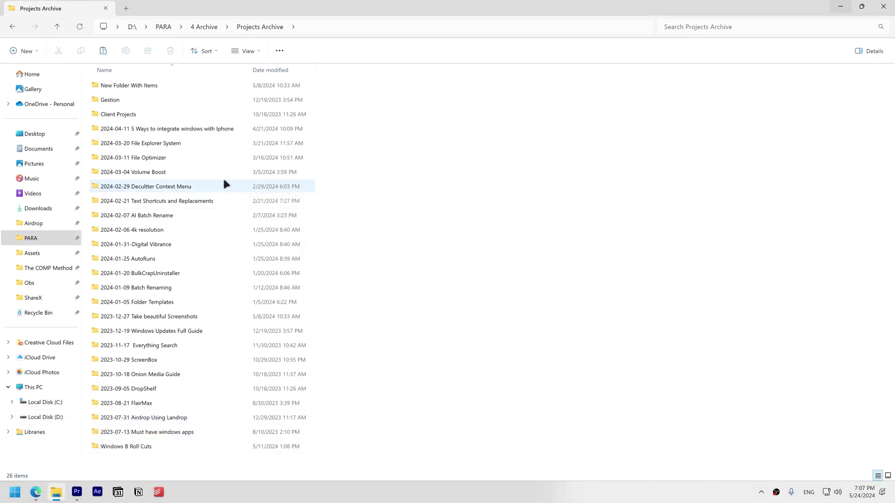
left_click(236, 447)
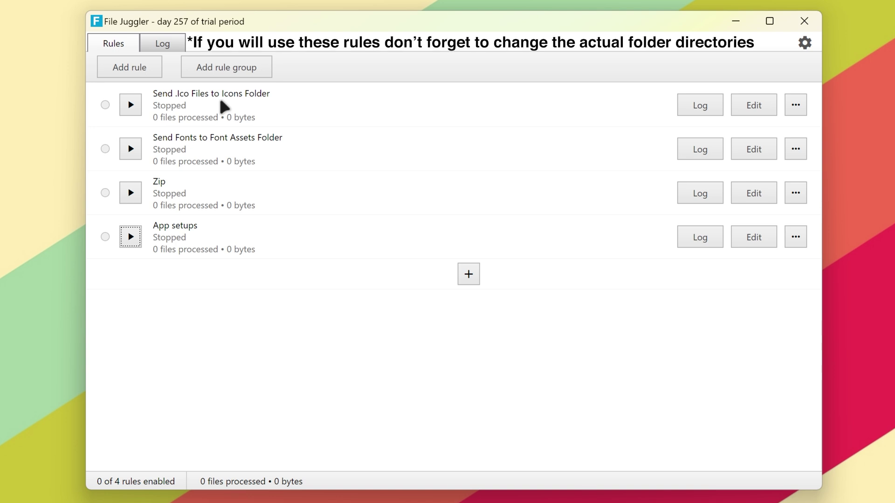
Step: Choose Import Rules from the gear menu, then open the Send .Ico Files rule and view its full destination path
left_click(805, 44)
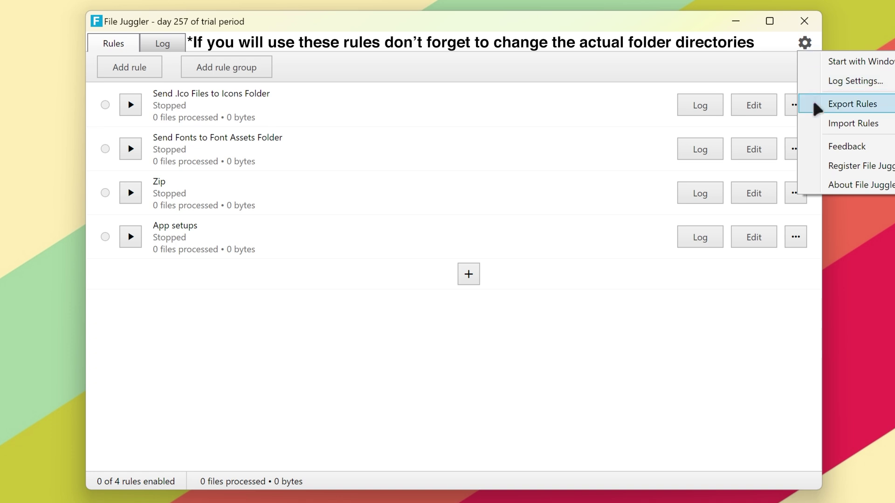
left_click(819, 125)
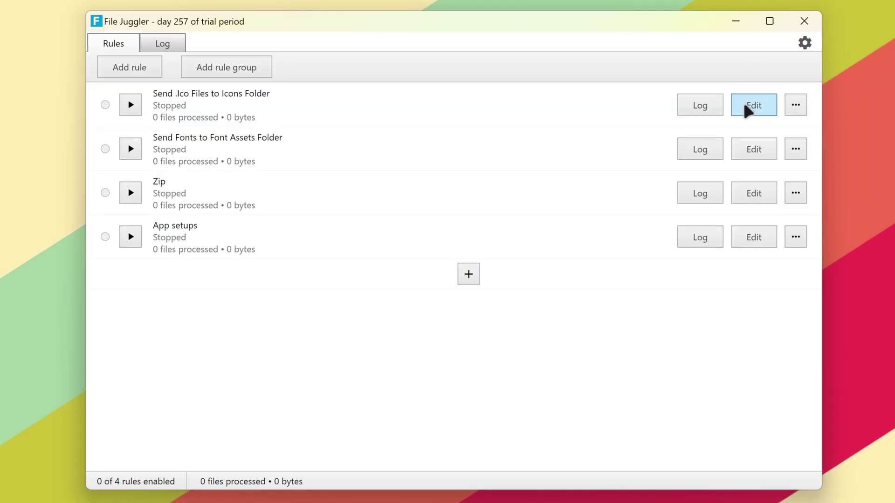
left_click(747, 110)
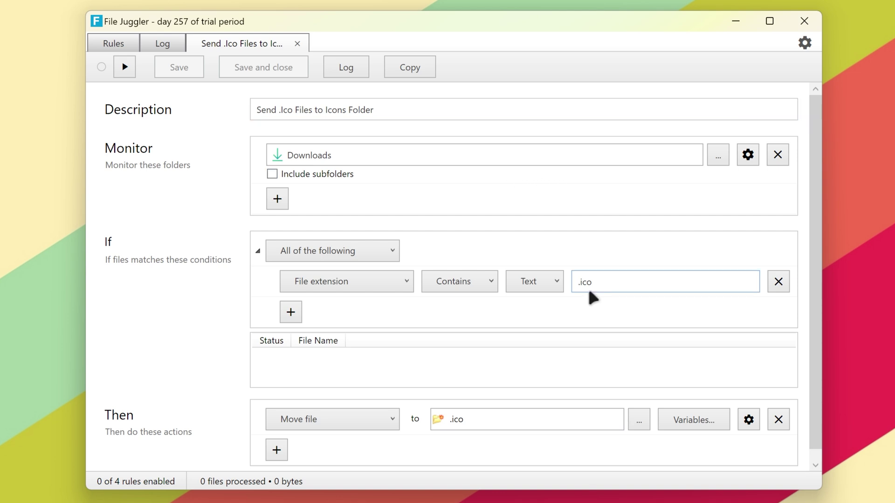
left_click(611, 421)
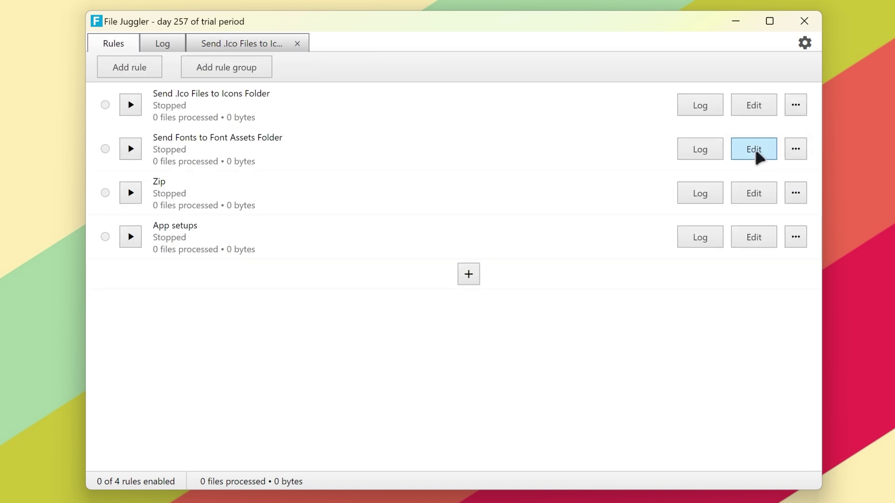
Step: Open the Send Fonts to Font Assets Folder rule and view its full destination path
left_click(753, 151)
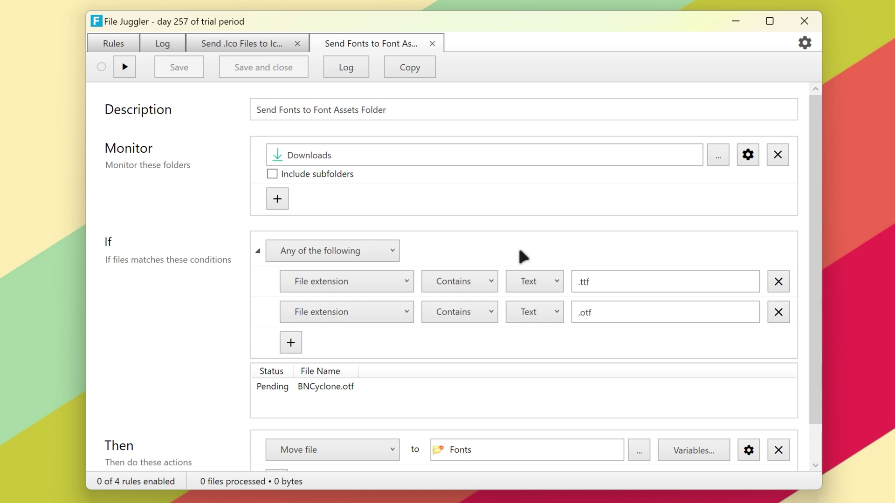
scroll(523, 256, "down", 1)
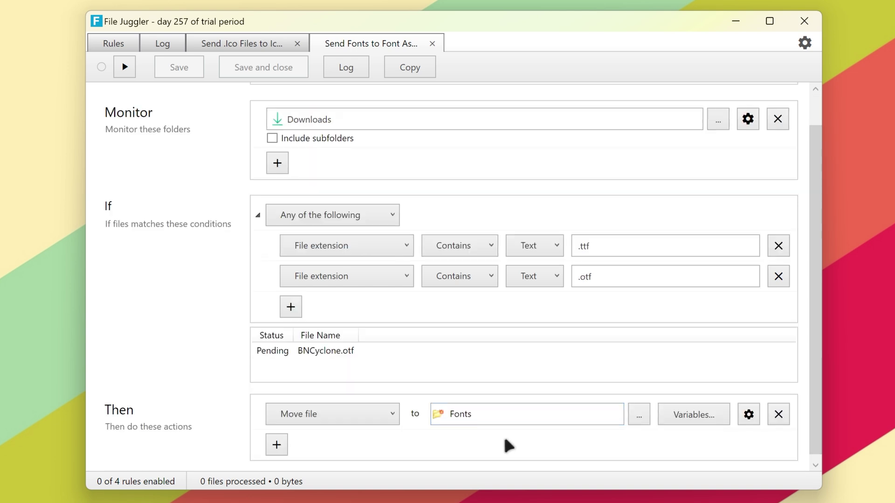
left_click(577, 417)
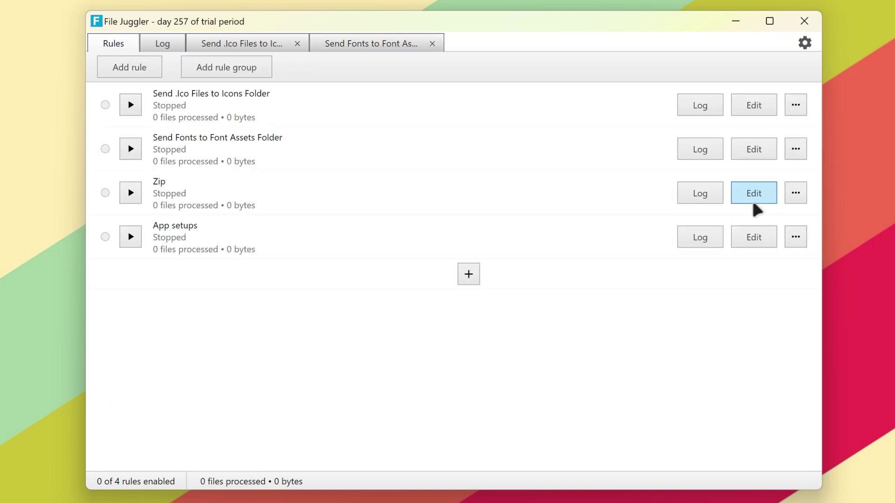
Step: Open the Zip and App setups rules in their own editor tabs and check their Then sections
left_click(754, 193)
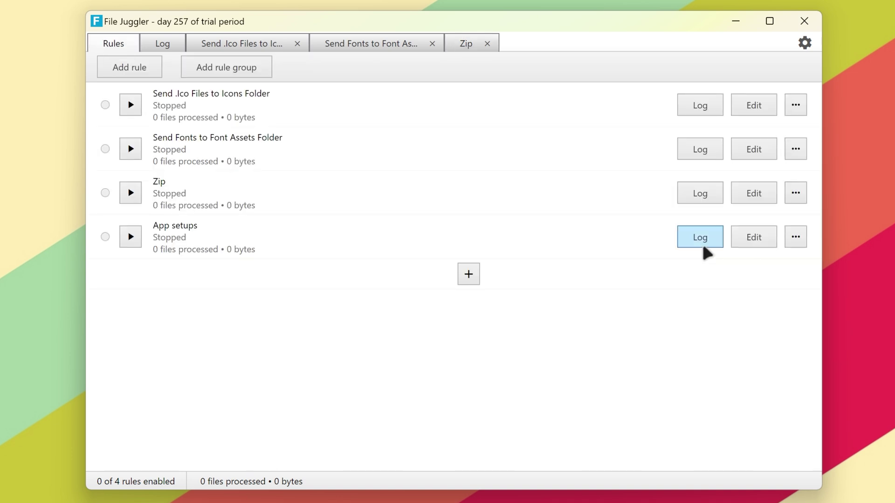
left_click(754, 250)
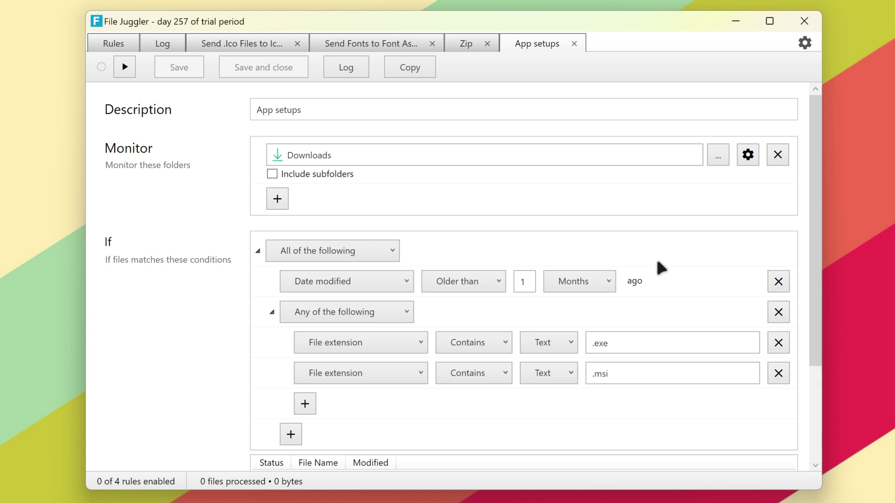
left_click(815, 417)
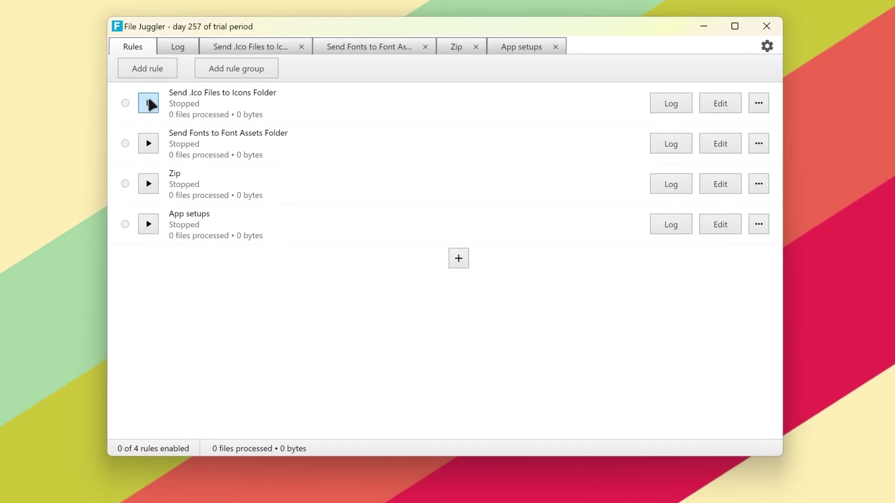
left_click(148, 102)
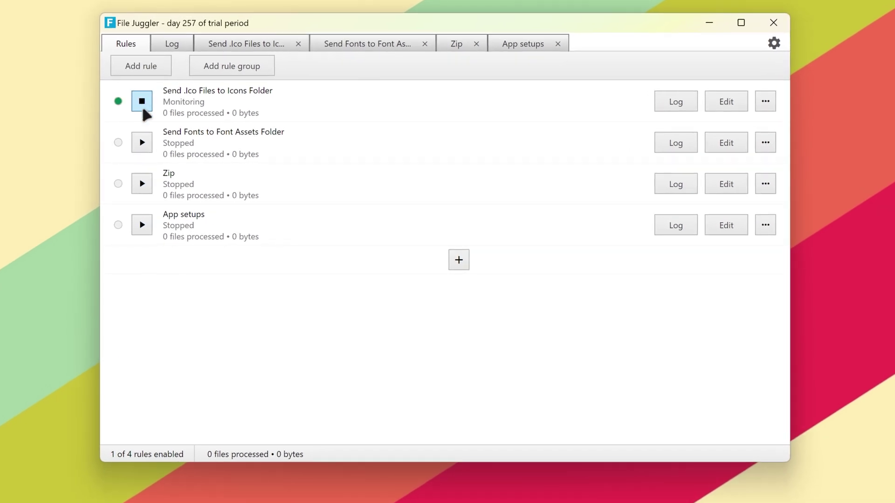
left_click(144, 109)
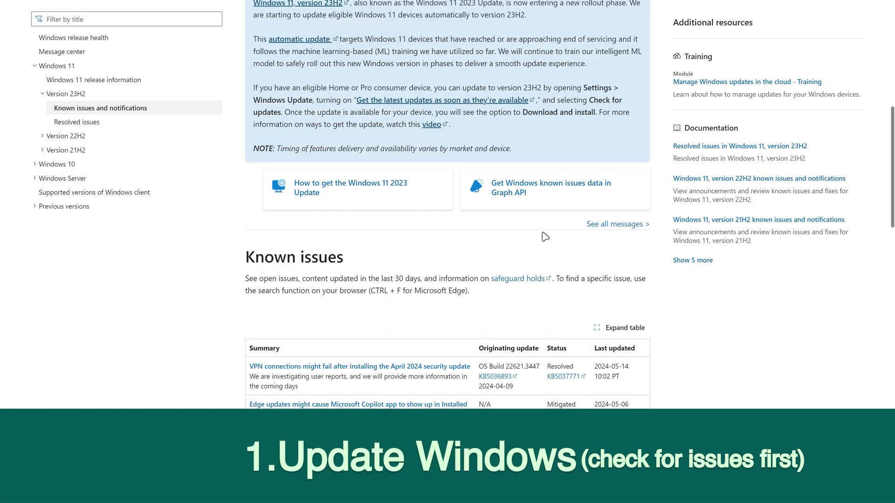
Step: Review the Windows 11 23H2 known issues table, expanding and collapsing it, then browse the Version 22H2 pages
scroll(544, 237, "down", 2)
scroll(543, 236, "down", 1)
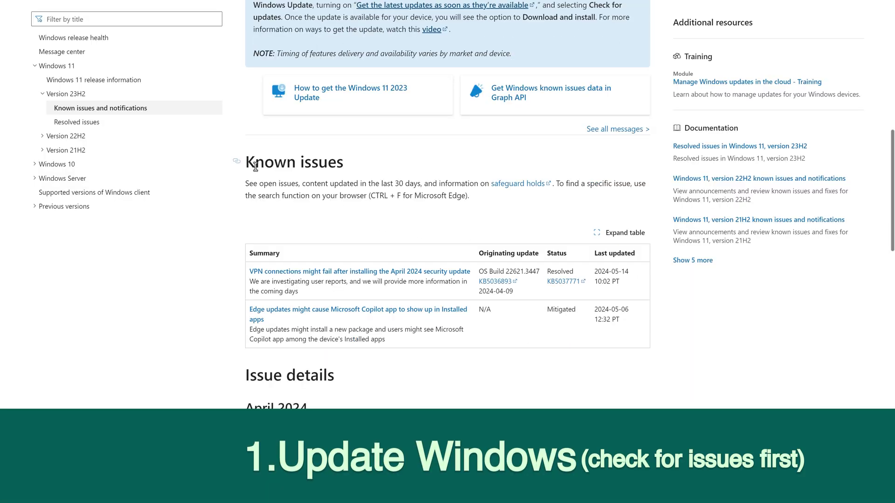
left_click_drag(244, 163, 343, 168)
left_click(357, 217)
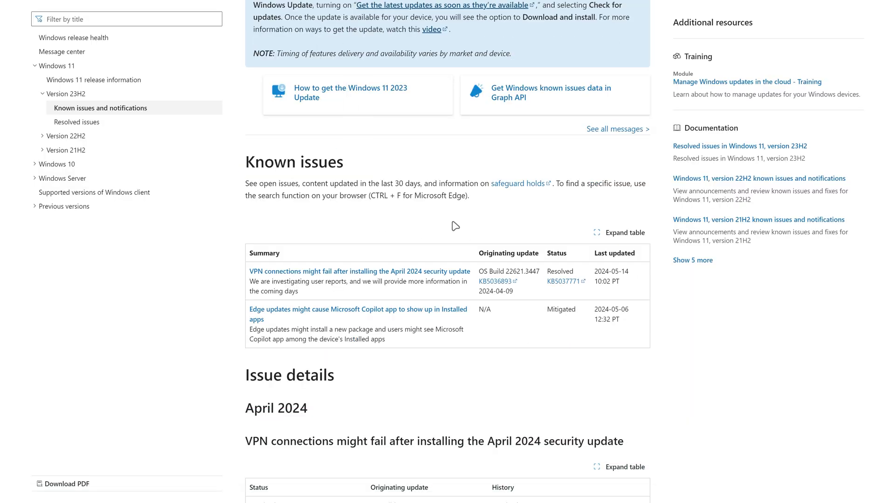
left_click(612, 234)
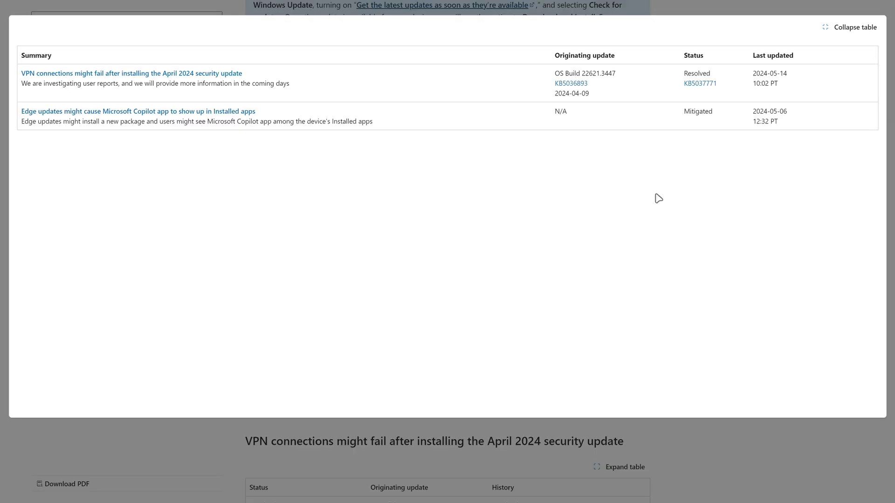
left_click(849, 30)
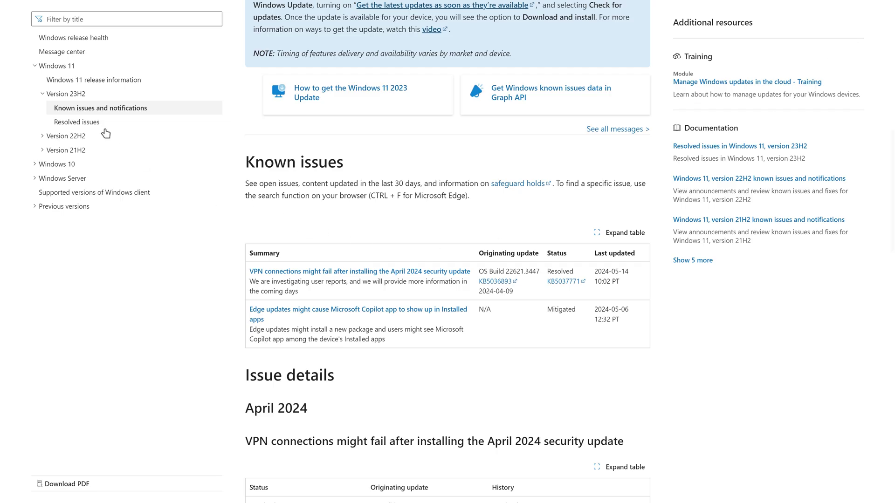
left_click(102, 136)
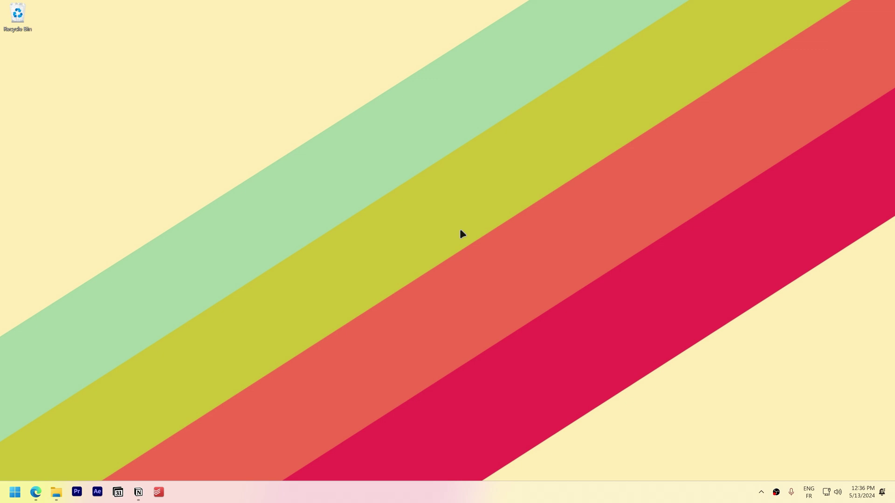
Step: Launch Wintoys and open the System updates choices on its Health page
key("alt+space")
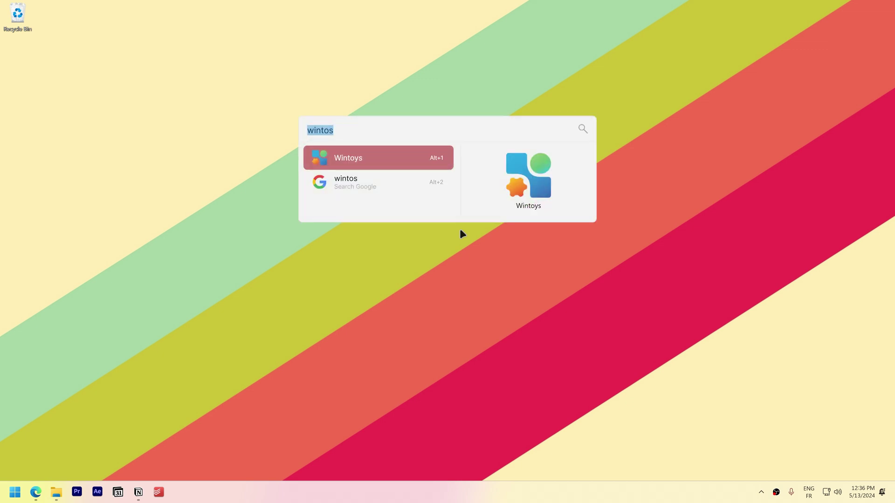
key("Return")
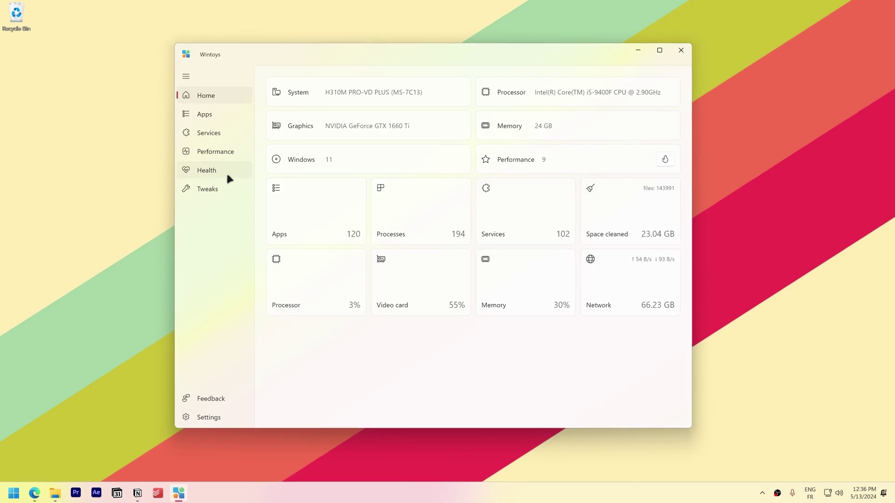
left_click(228, 172)
scroll(410, 251, "down", 2)
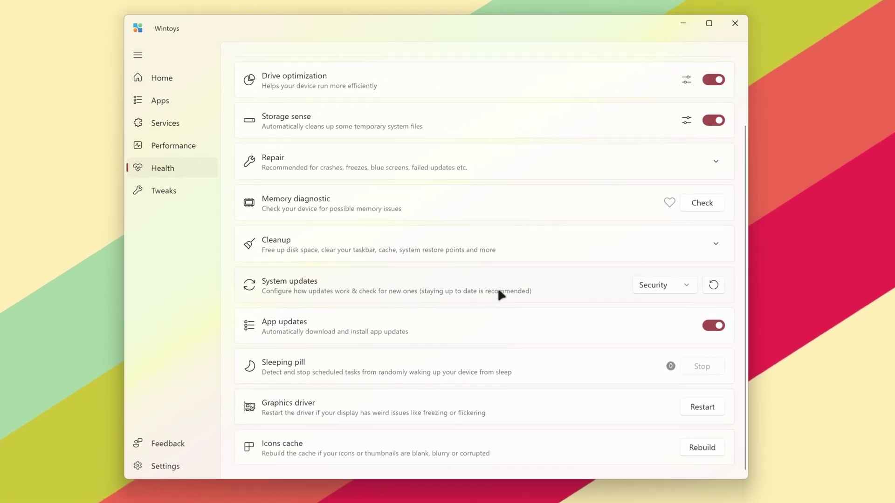
left_click(637, 280)
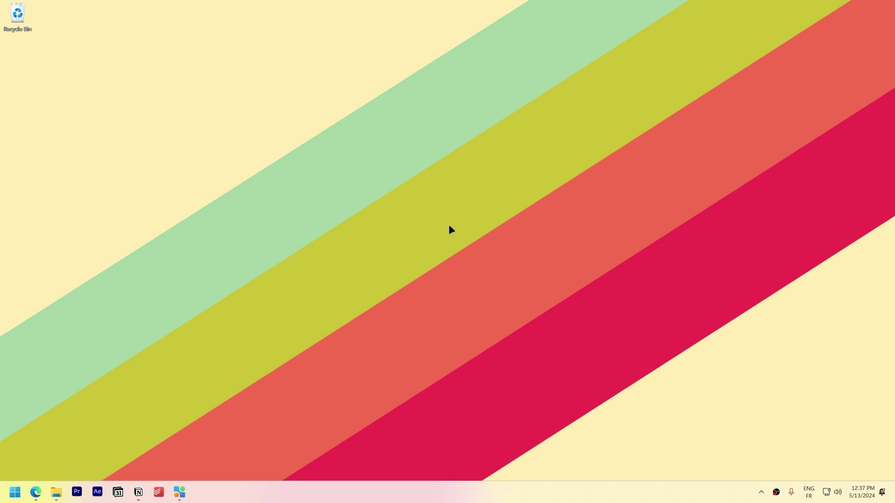
Step: Search the web for 'premiere pro update issues' and list WingetUI's available software updates
key("alt+space")
type("wub")
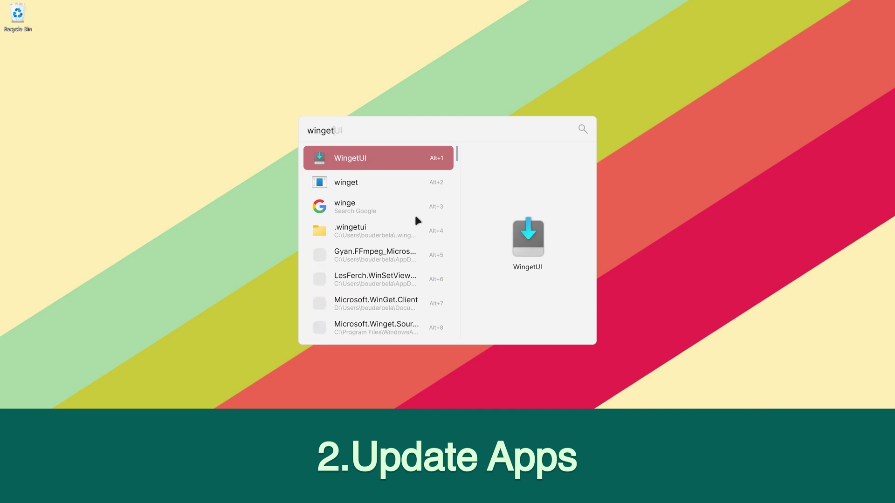
key("Escape")
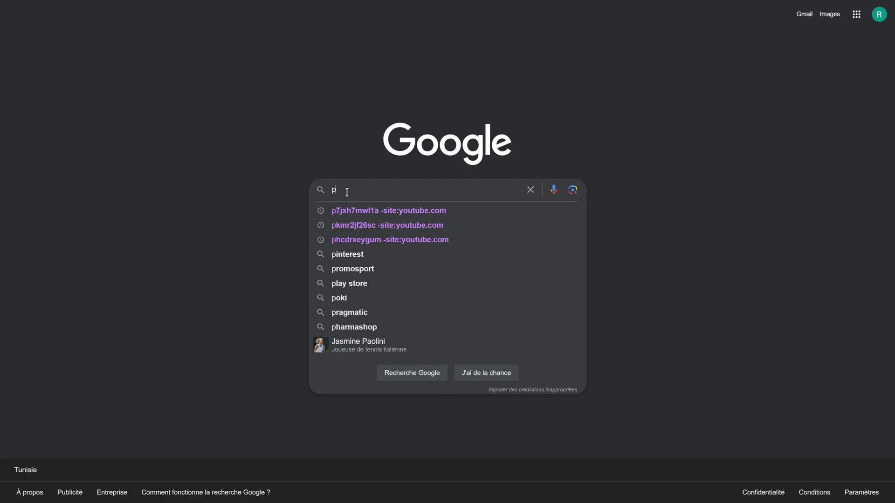
type("rem")
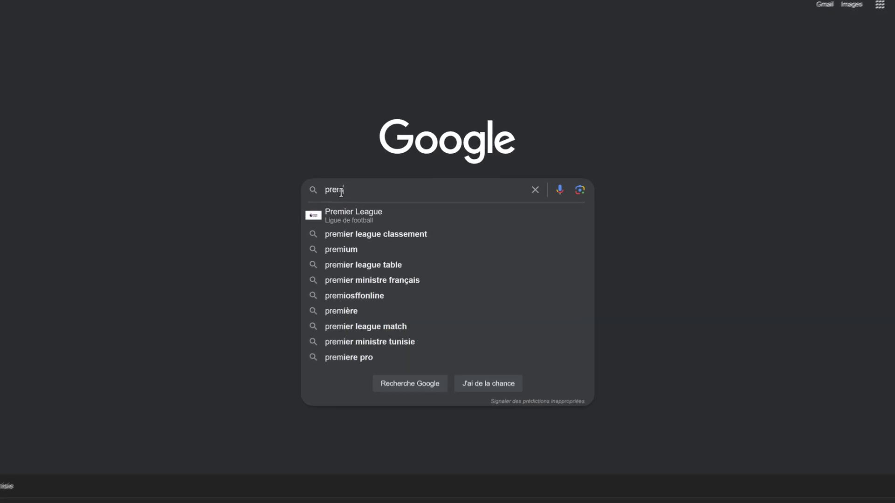
type("iere pro upd")
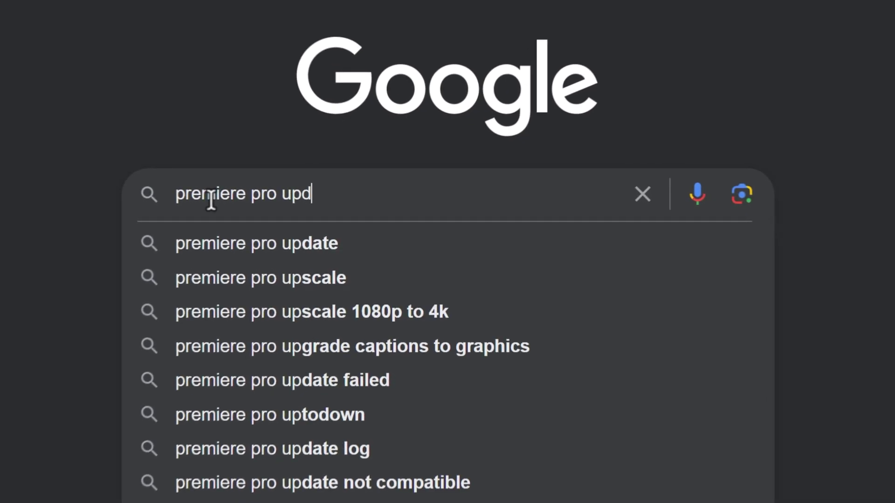
type("ate issues")
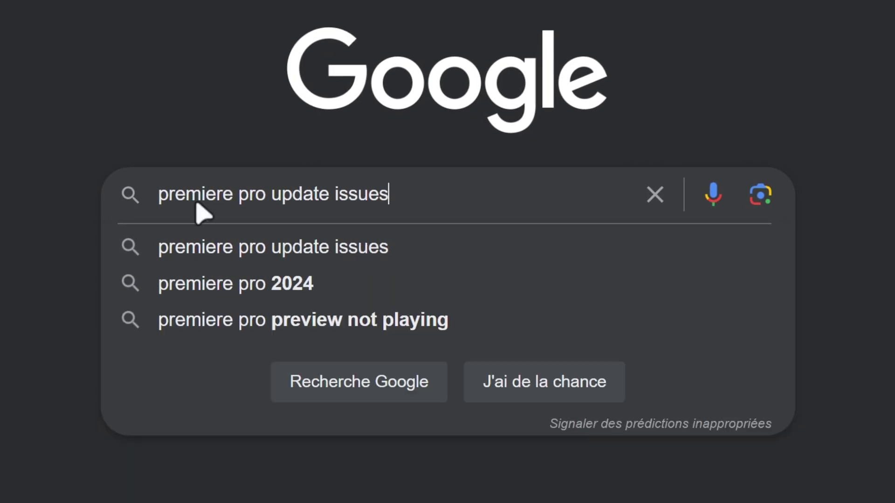
key("Return")
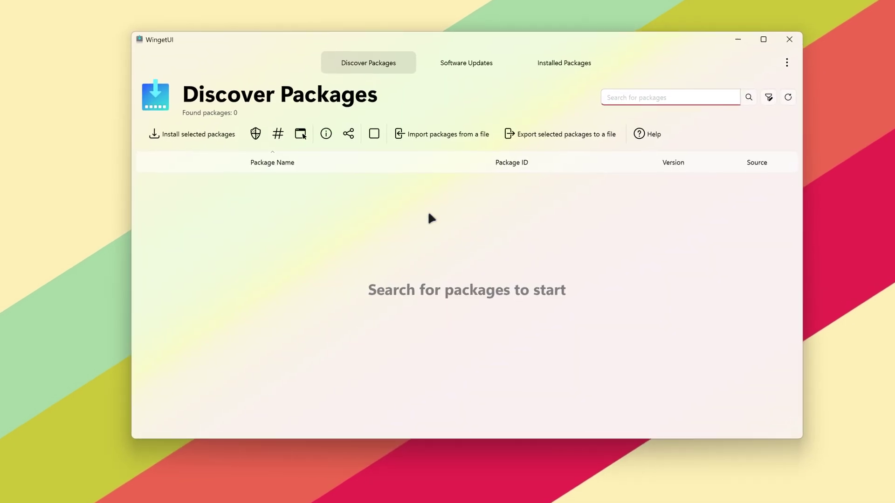
left_click(474, 65)
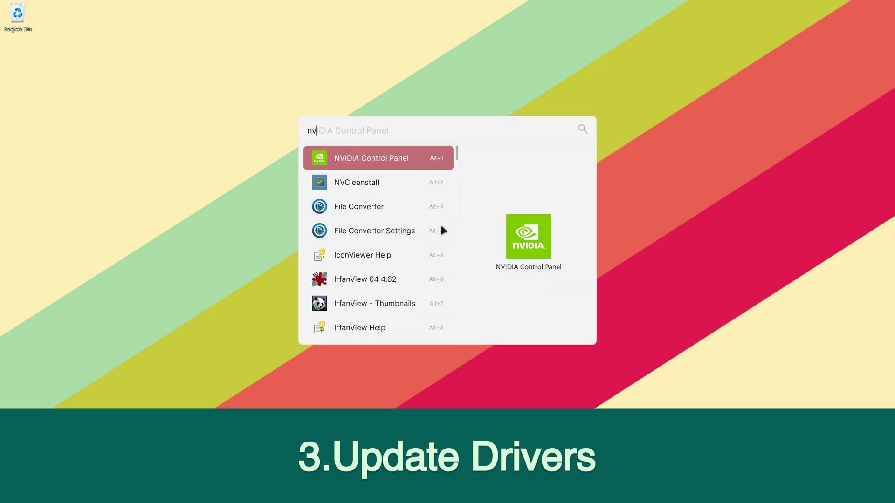
type("cle")
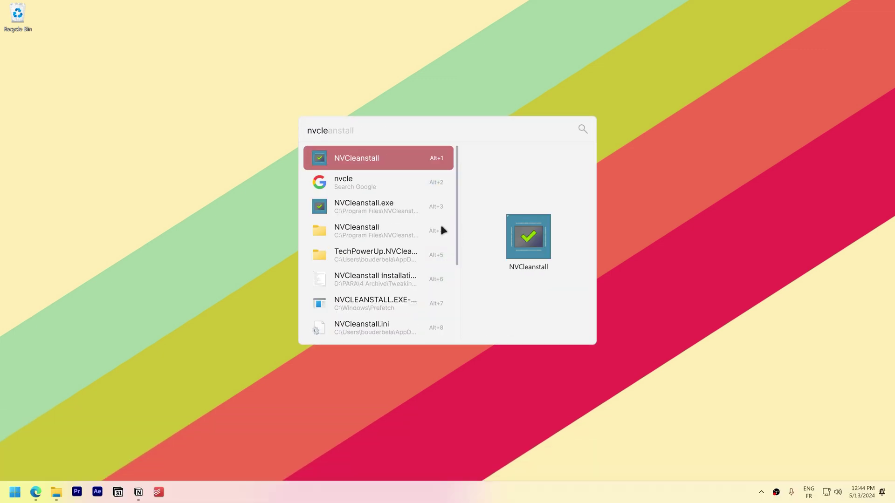
Step: Launch NVCleanstall and manually pick driver version 552.22 from the available list
key("Return")
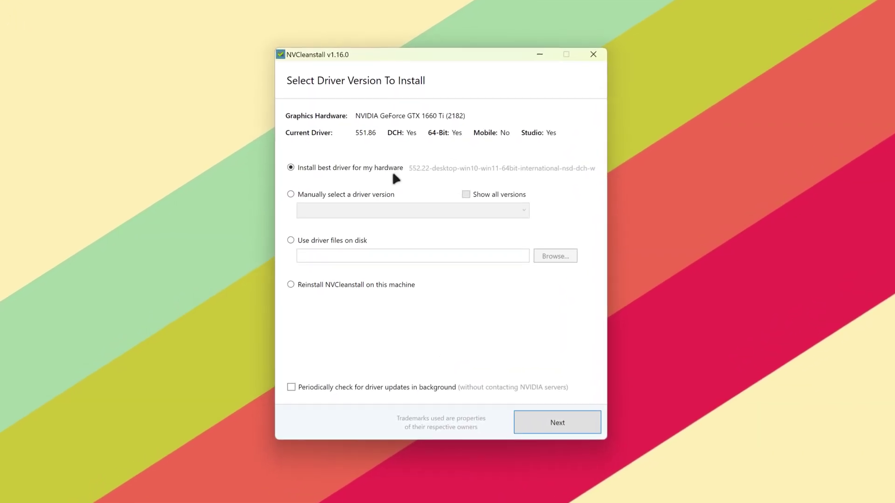
left_click(377, 194)
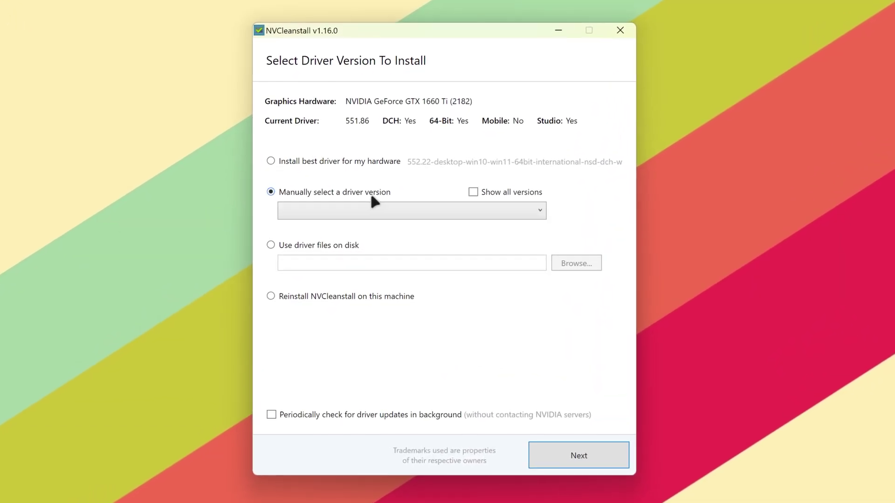
left_click(421, 210)
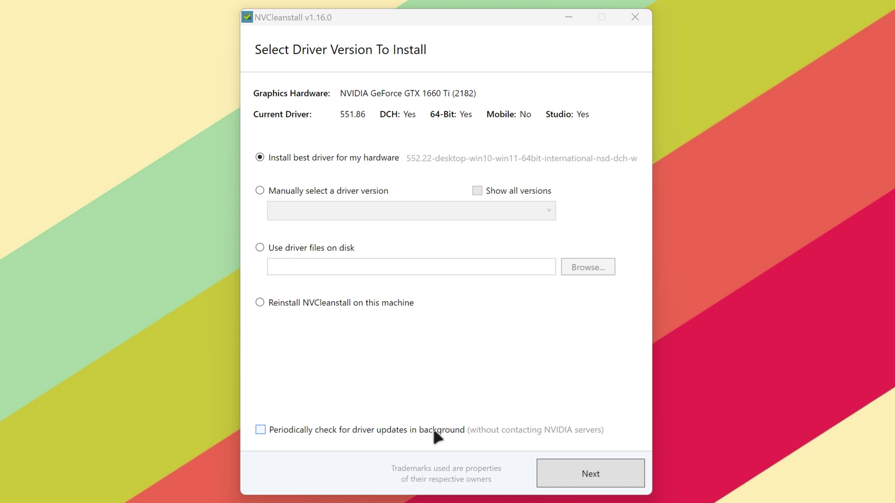
left_click(555, 473)
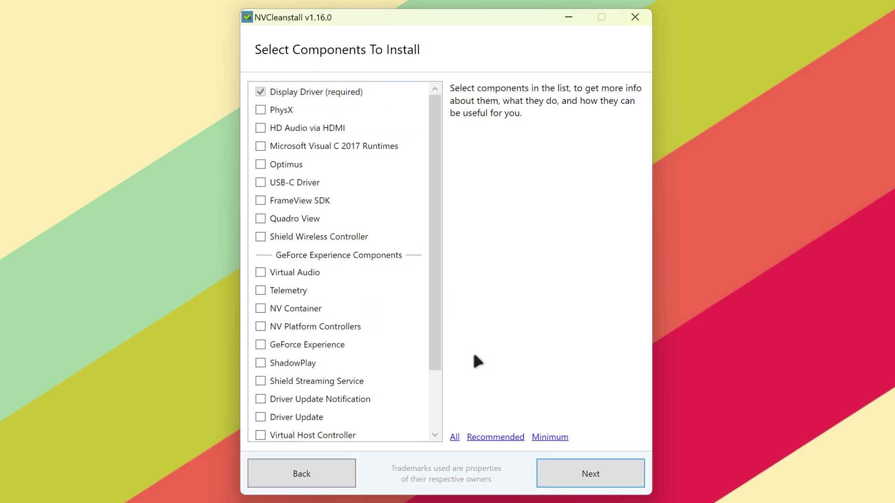
Step: Select the recommended driver components, build the customized installer, and start it, accepting the license
left_click(506, 440)
scroll(371, 159, "down", 2)
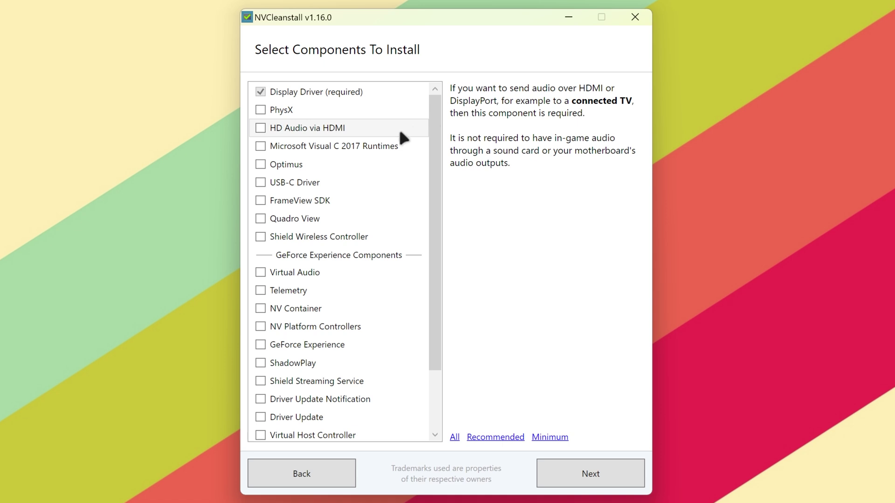
left_click(394, 125)
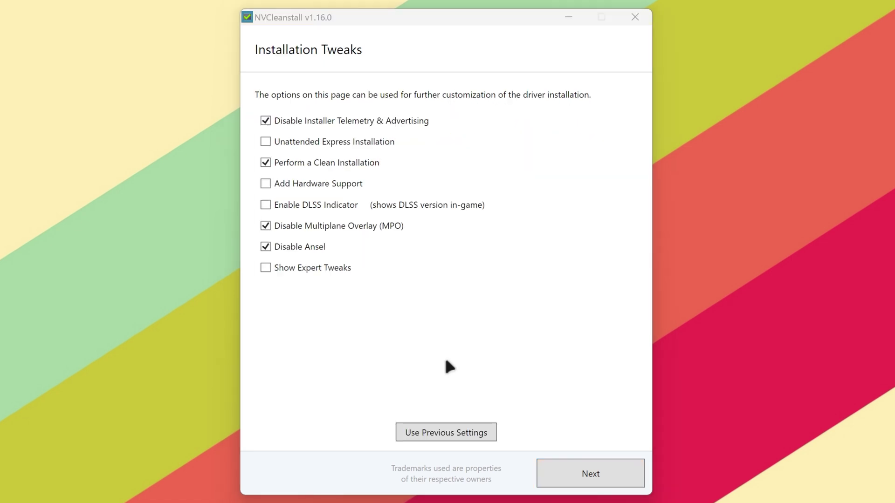
left_click(590, 475)
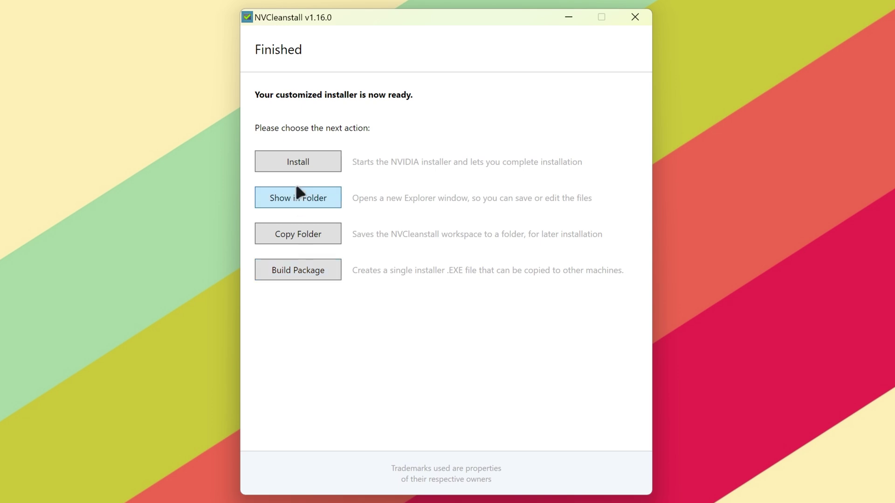
left_click(297, 163)
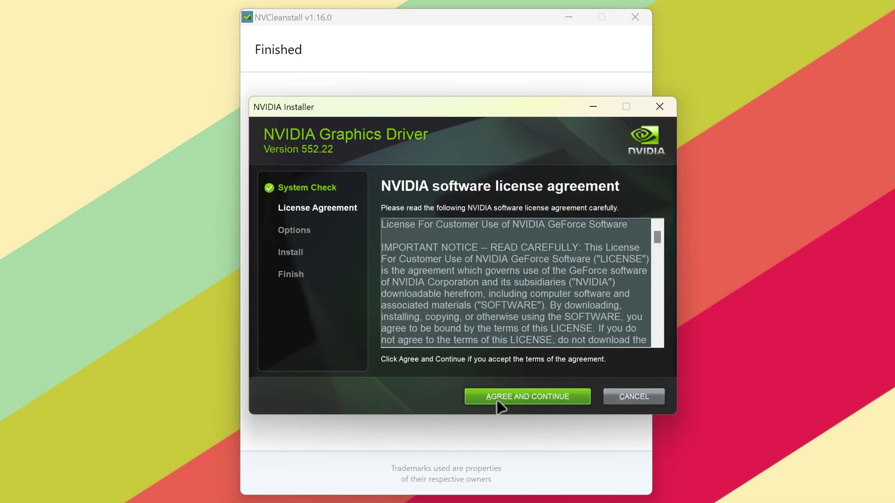
left_click(501, 397)
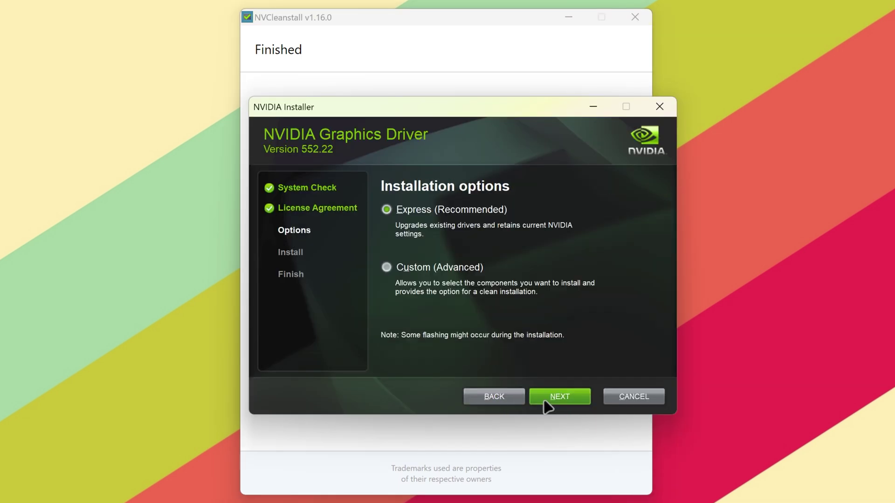
Step: Choose Custom (Advanced) install, open Display Driver Uninstaller, and proceed with the NVIDIA driver installation
left_click(387, 268)
key("alt+space")
type("displa")
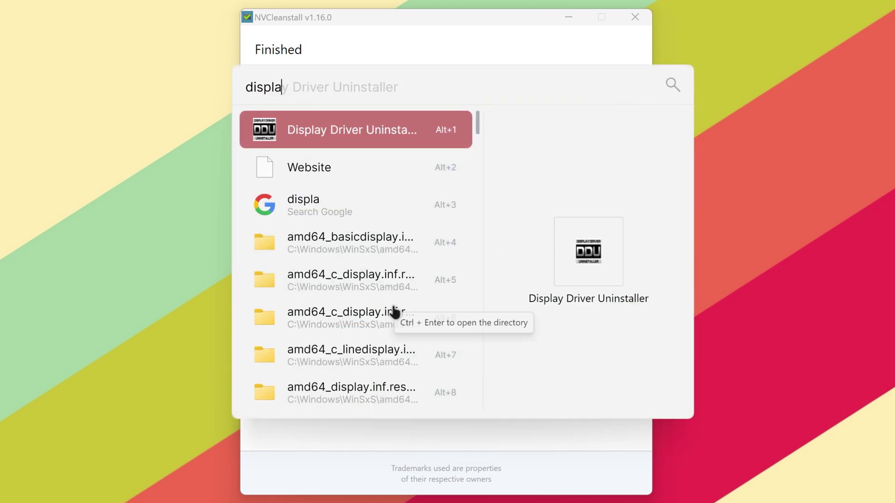
left_click(401, 135)
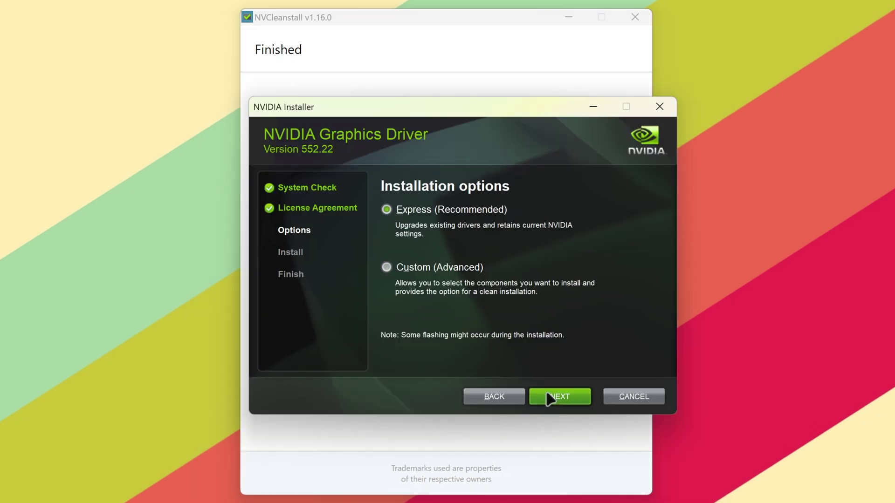
left_click(555, 398)
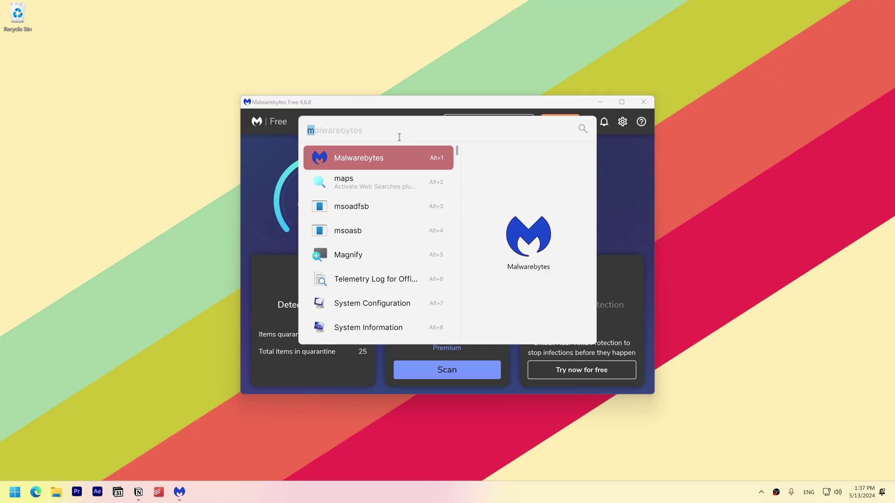
key("Return")
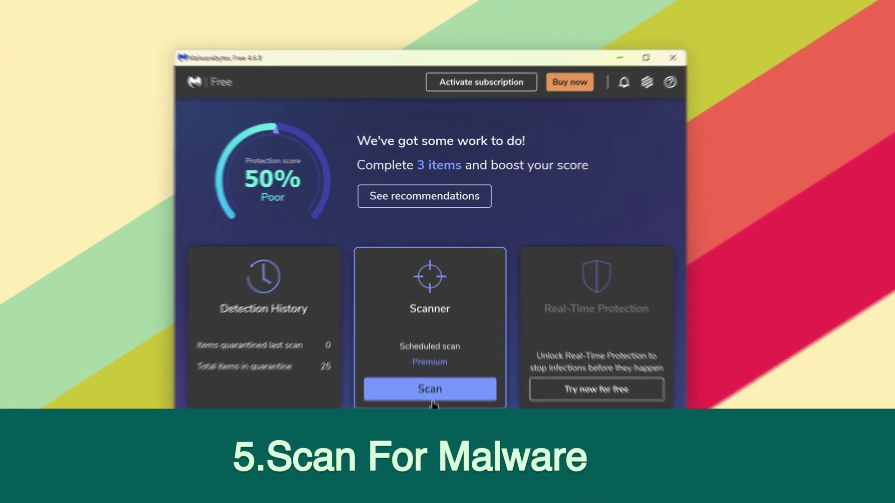
Step: Start a Malwarebytes threat scan and expand the system repair tools in Wintoys
left_click(428, 394)
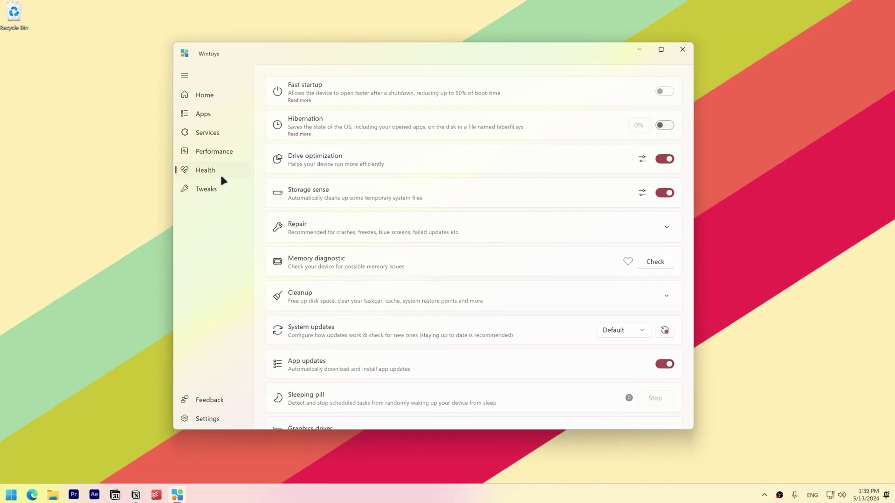
left_click(372, 229)
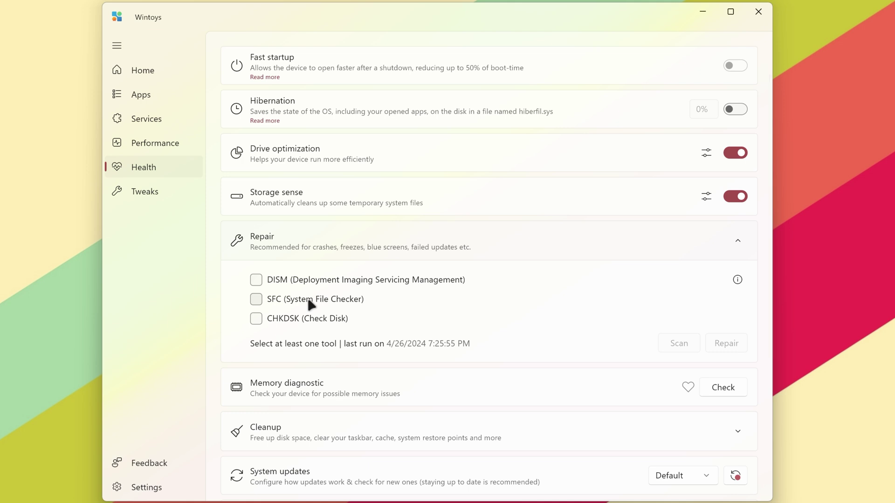
Step: Tick SFC and CHKDSK in the Wintoys repair tools and read the DISM, SFC and CHKDSK explanations
left_click(310, 300)
left_click(317, 318)
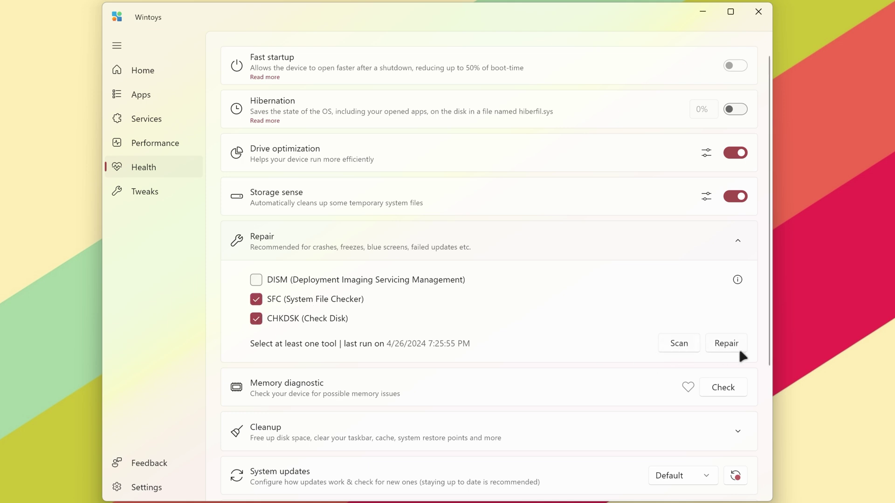
left_click(738, 283)
scroll(737, 303, "down", 2)
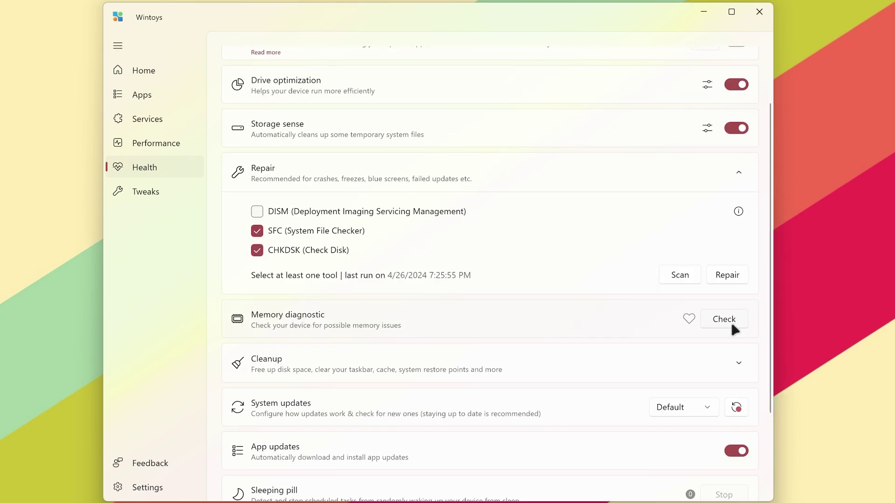
scroll(733, 329, "down", 2)
Step: Expand the Cleanup tools and review the junk cleaner's list of files to remove
left_click(739, 295)
scroll(738, 280, "down", 2)
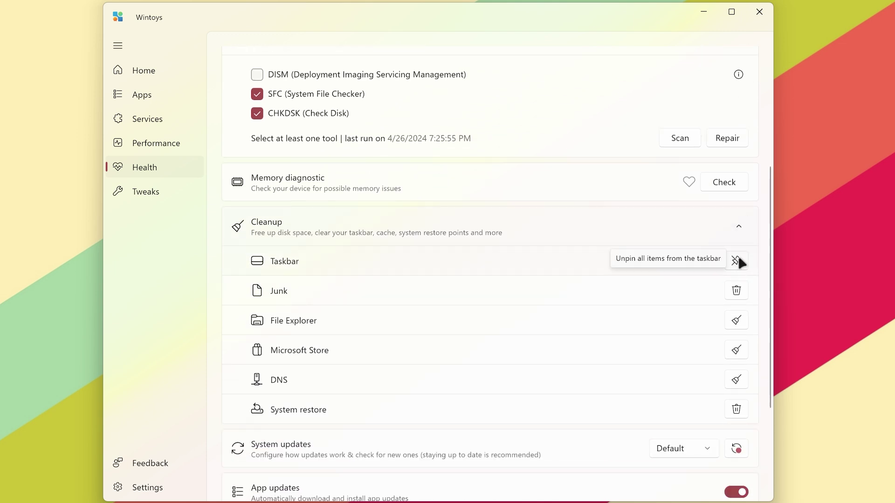
left_click(737, 291)
scroll(502, 237, "down", 1)
key("Escape")
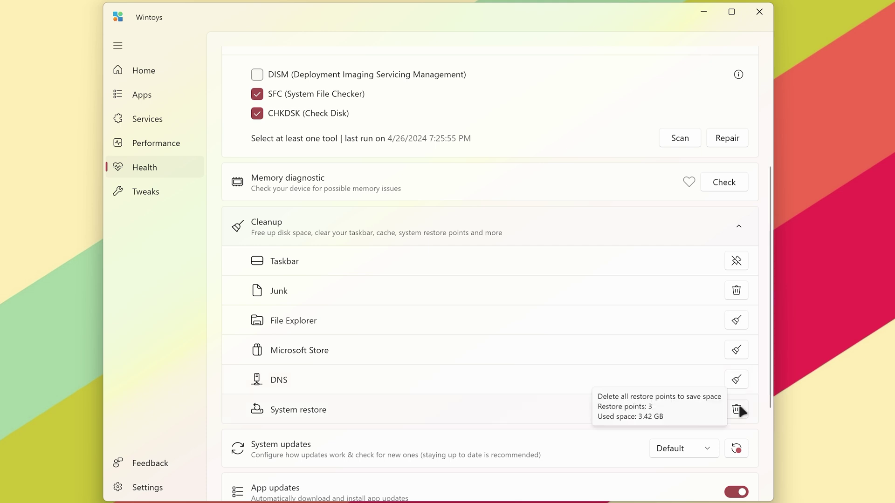
scroll(651, 438, "down", 3)
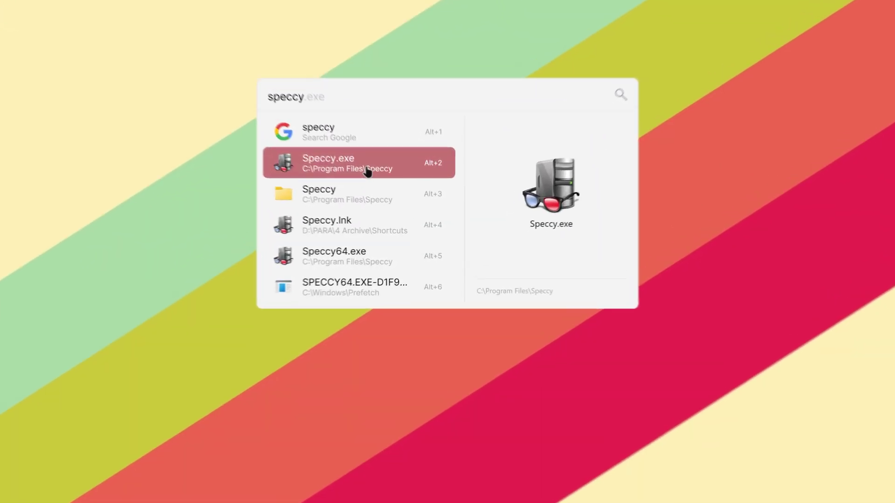
Step: Open Speccy.exe from the launcher to view the system summary
left_click(353, 158)
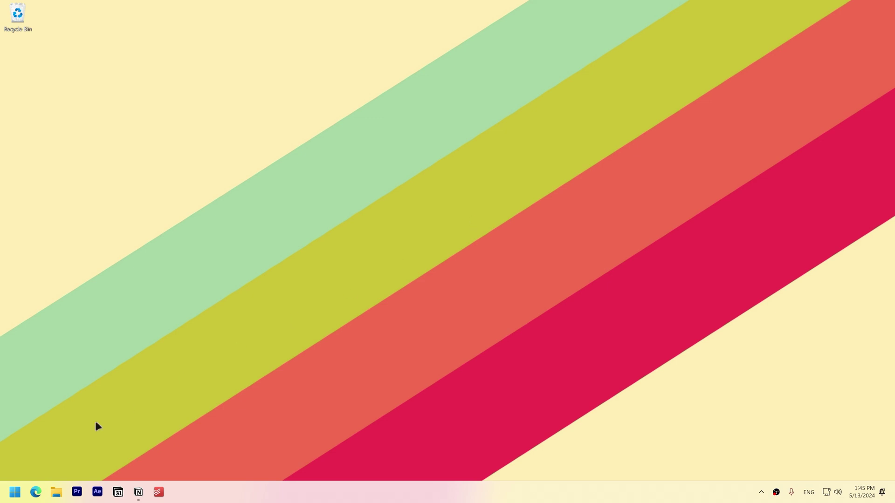
Step: Search 'maintenance' to reach Automatic Maintenance settings and list the daily run-time options (currently 2:00 AM)
key("super")
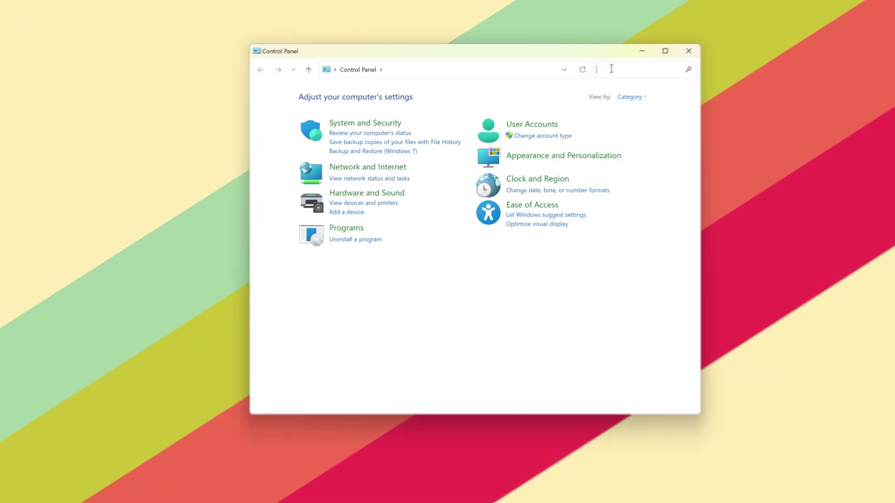
type("maintenan")
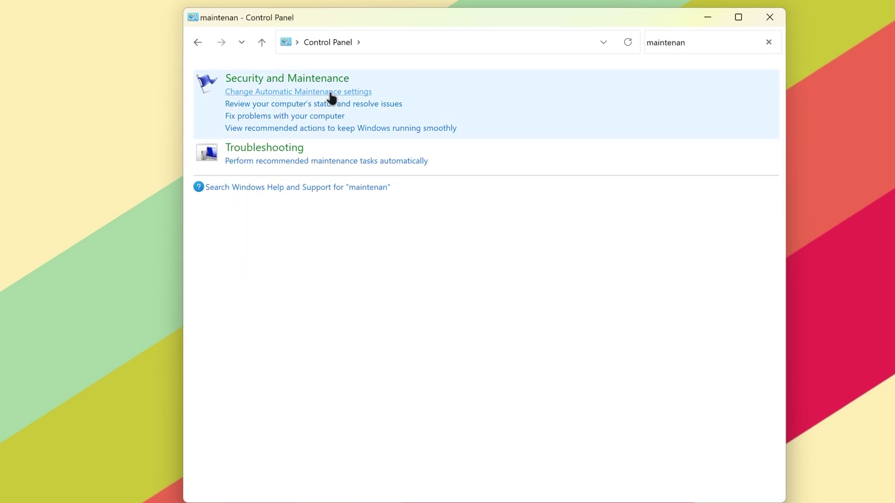
left_click(331, 92)
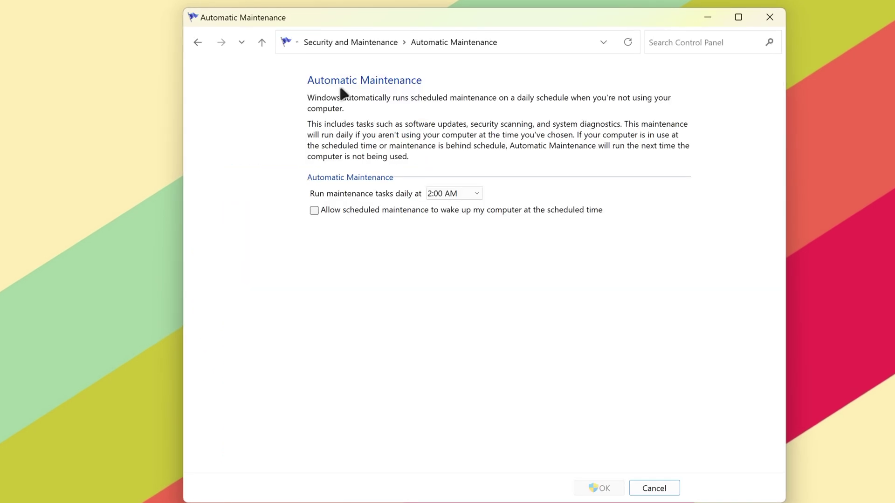
left_click(451, 195)
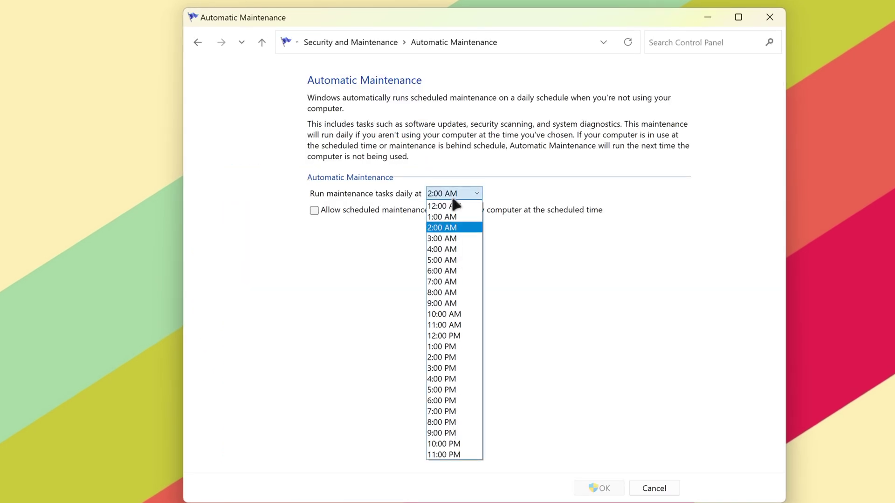